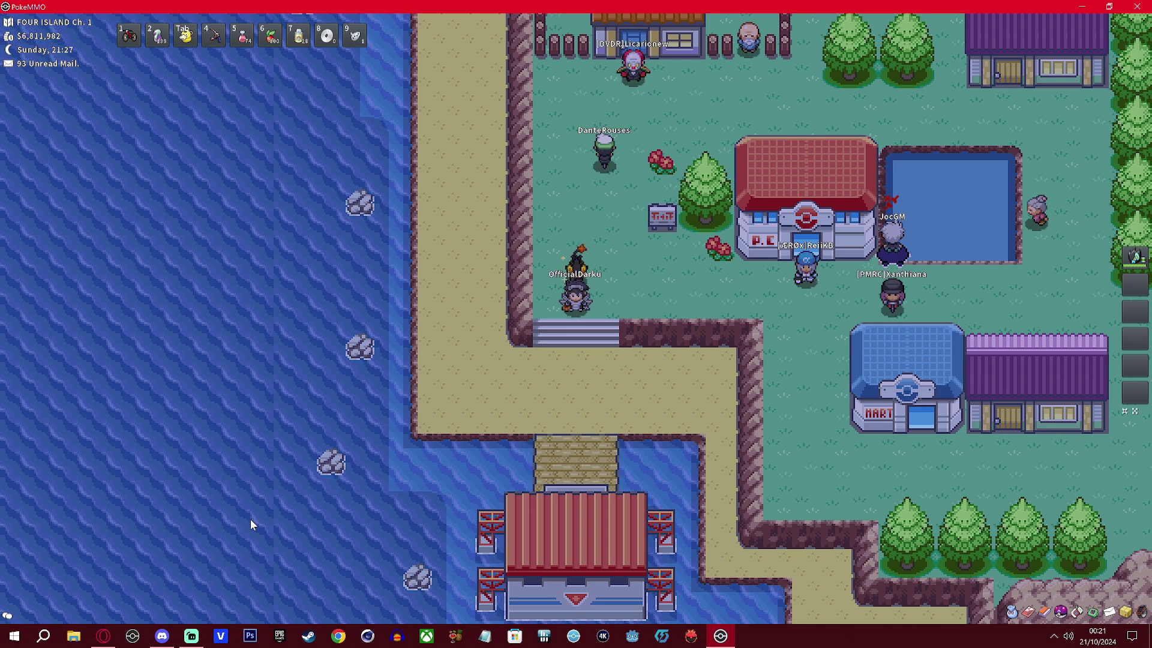
Post !theme and !counter in #general, then open the bot's Archetype theme GitHub link.
left_click(162, 636)
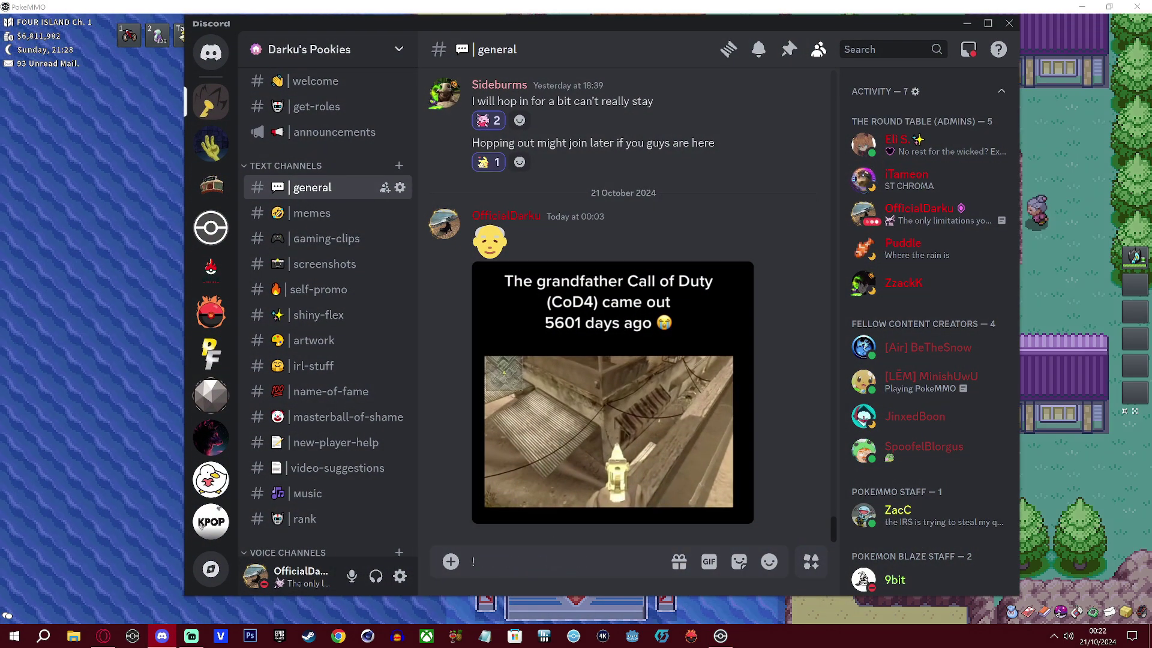
key("Return")
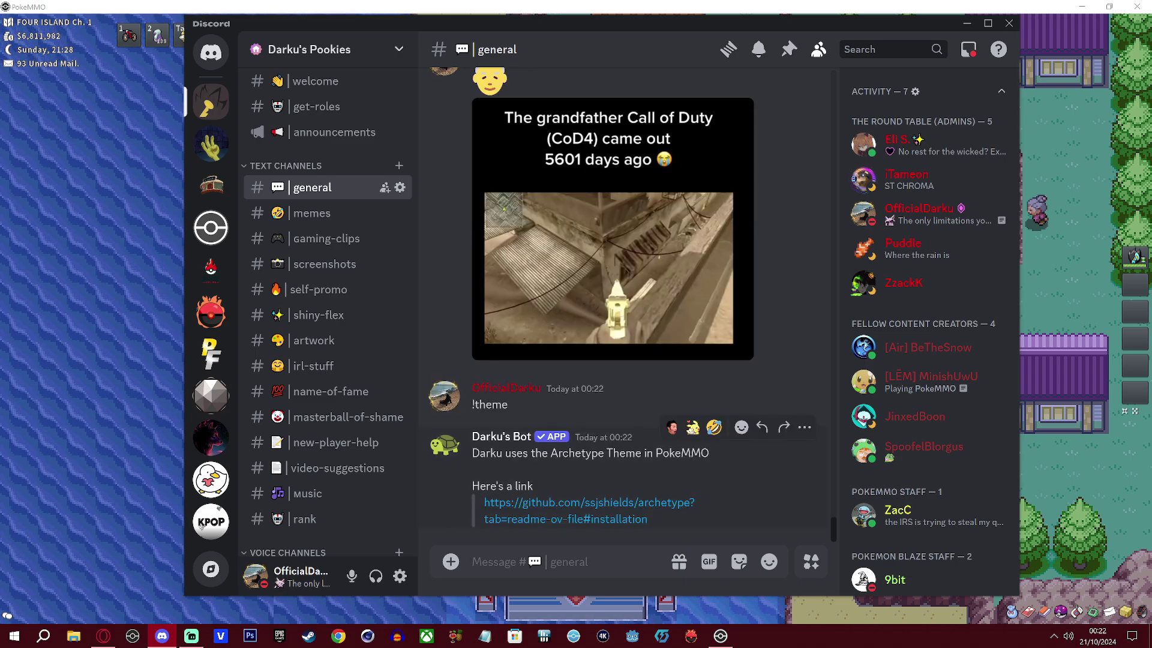
type("!")
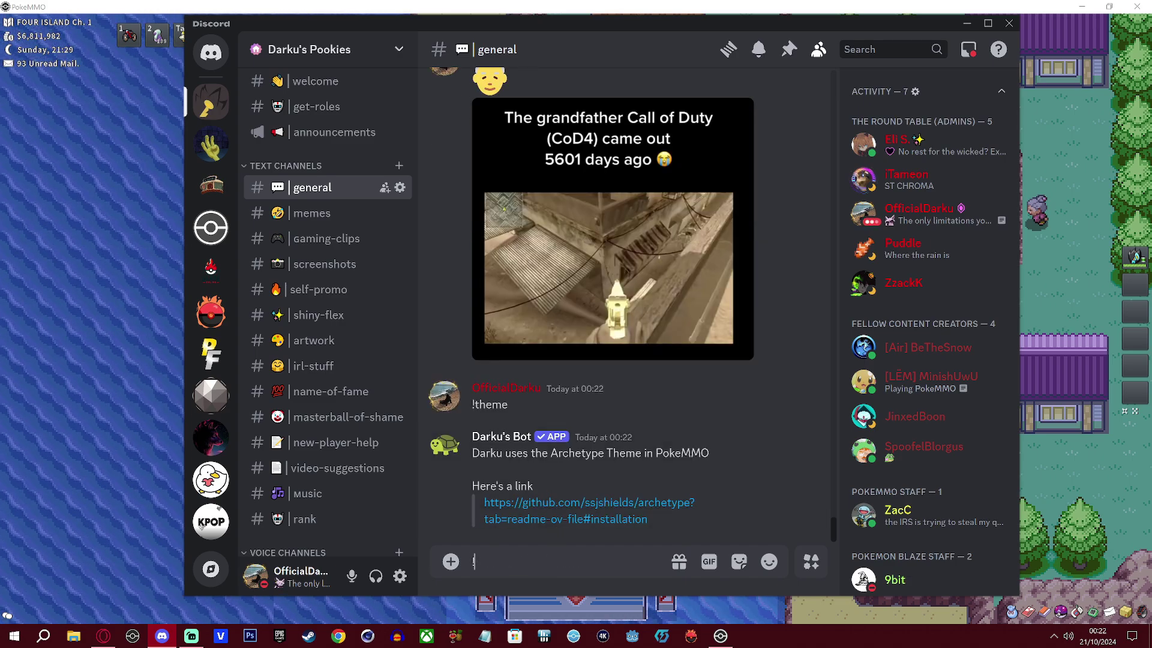
type("counter")
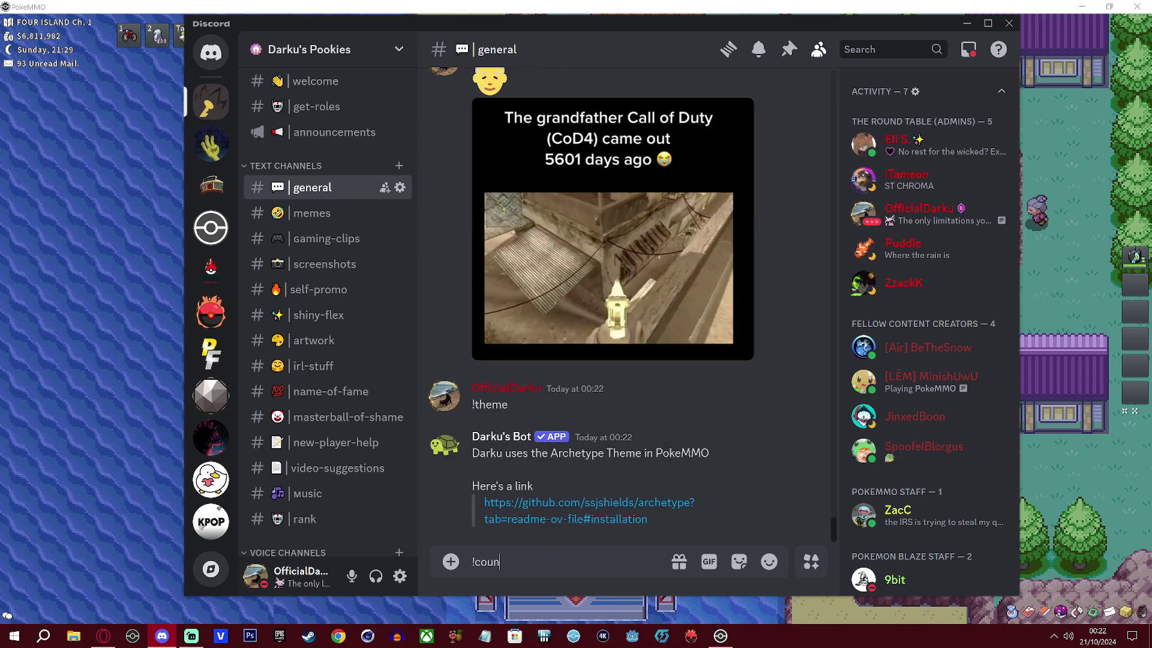
key("Return")
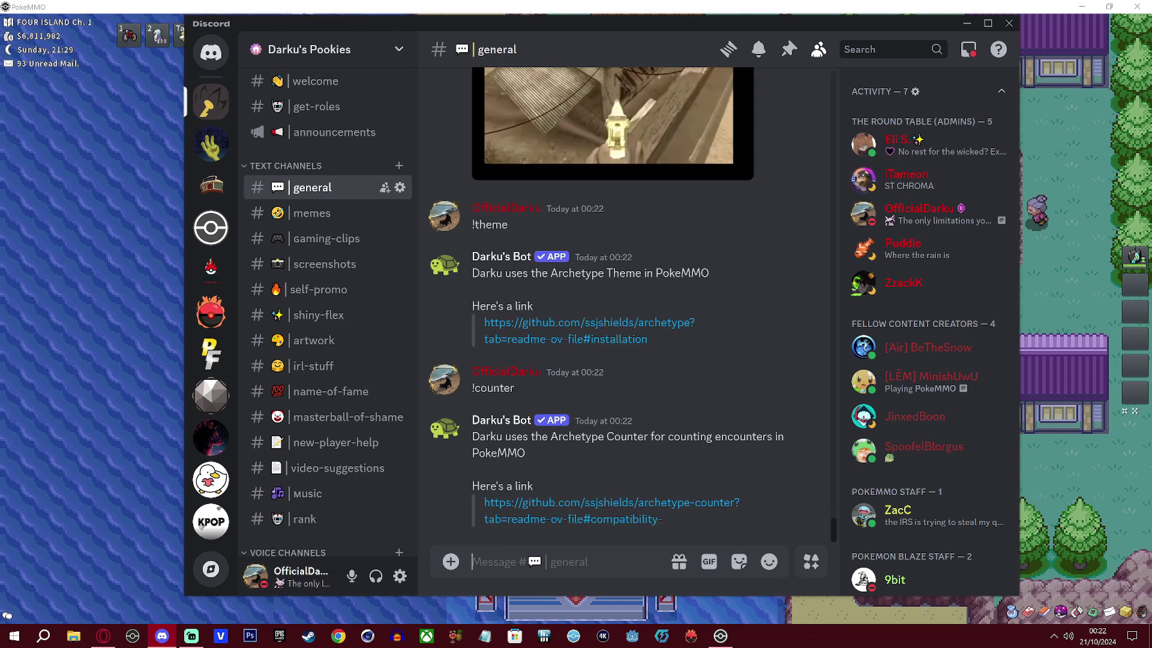
left_click(564, 340)
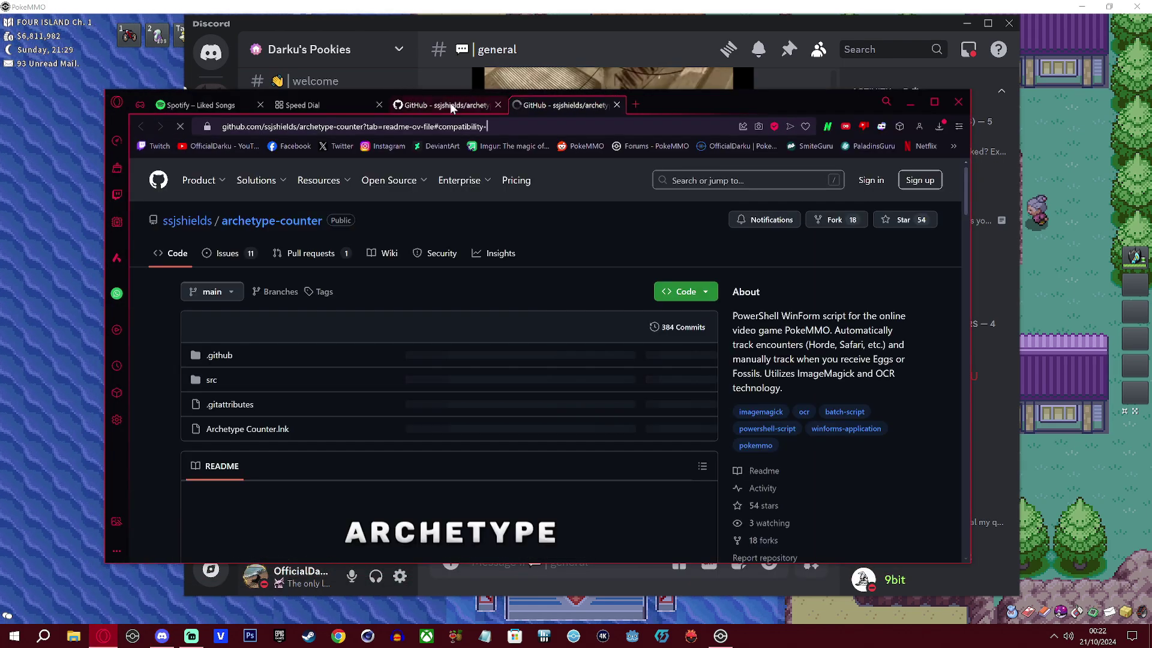
Download the archetype repository as a ZIP, then open archetype-counter's Code download options.
left_click(450, 105)
scroll(466, 313, "up", 2)
scroll(466, 313, "up", 6)
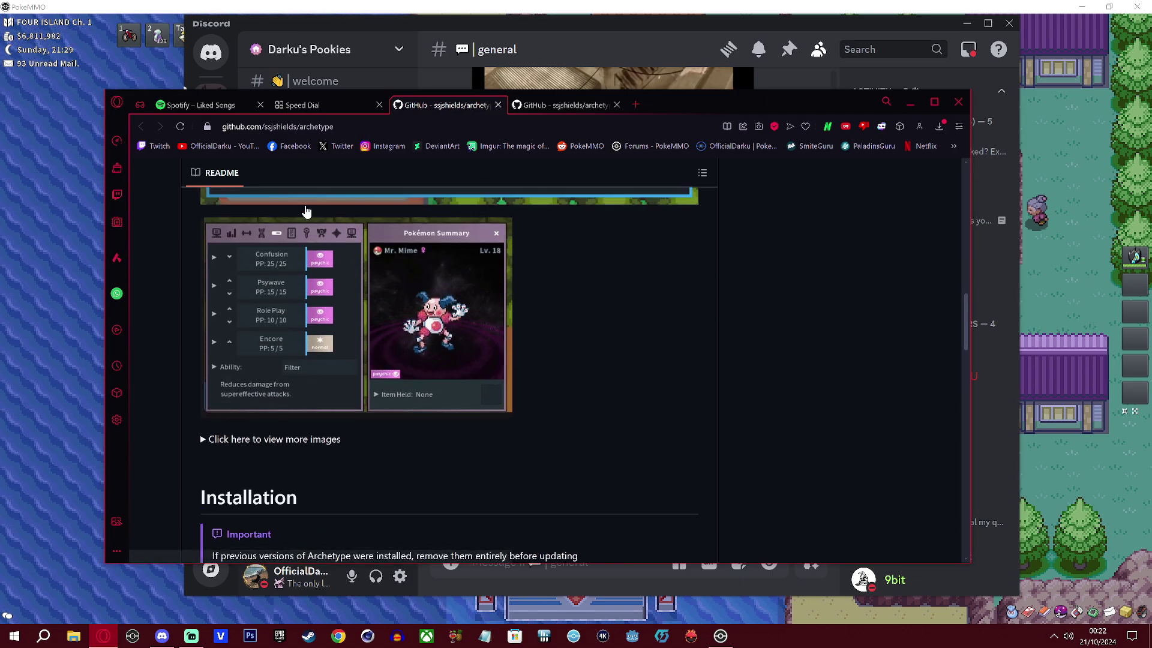
scroll(481, 347, "down", 8)
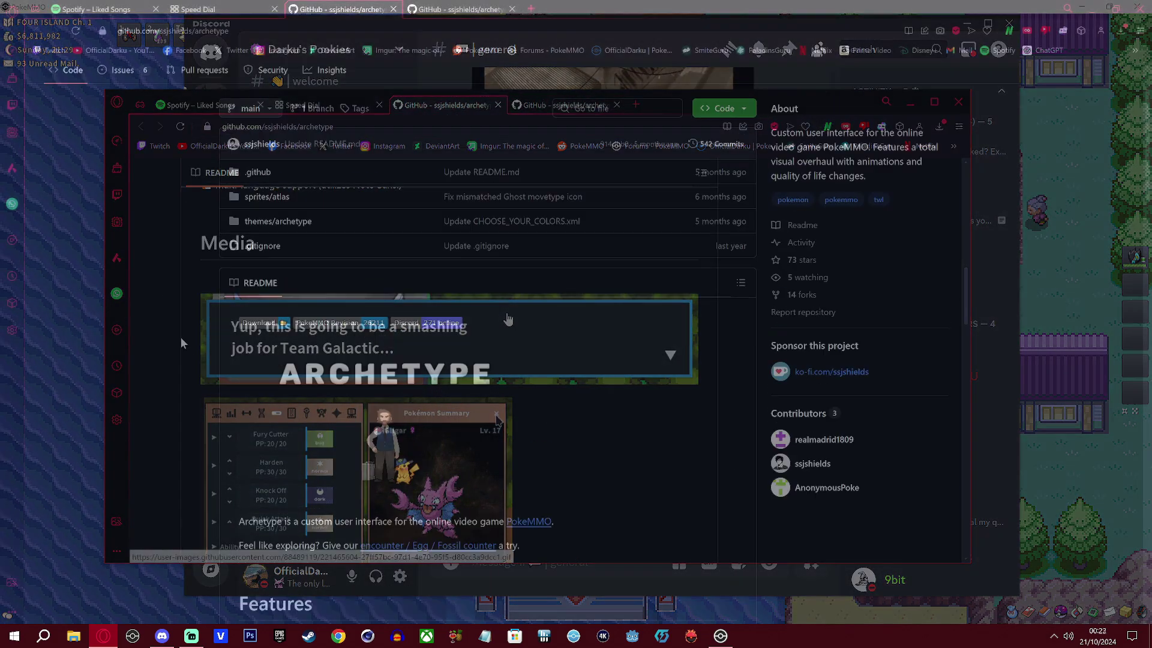
scroll(192, 300, "up", 2)
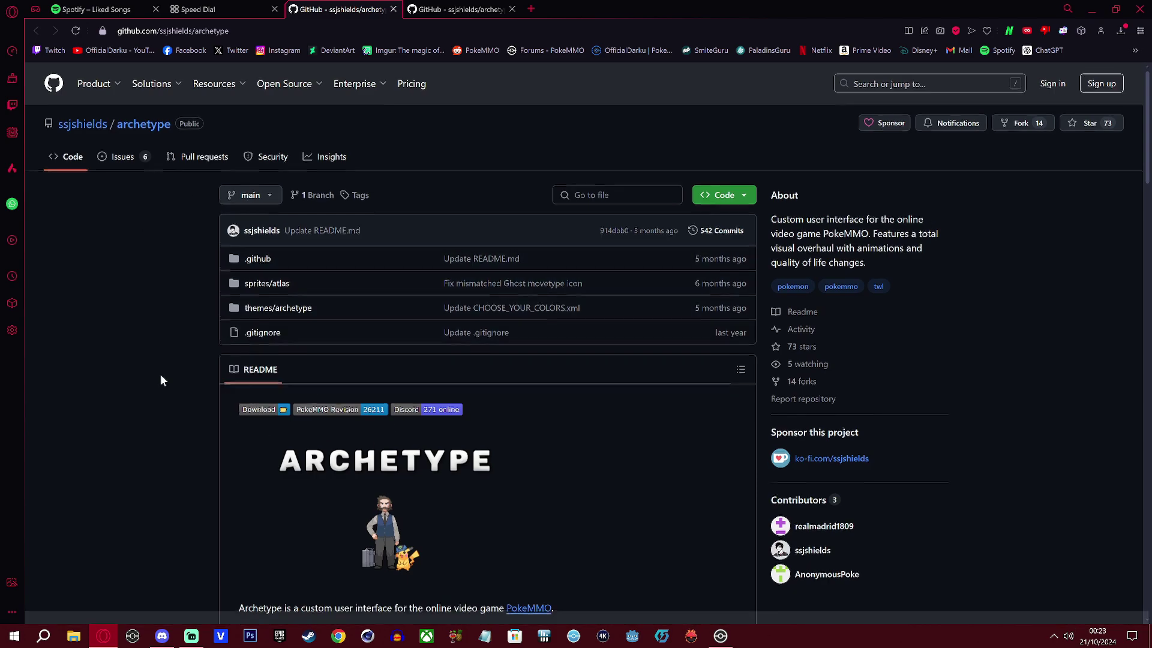
scroll(162, 378, "down", 1)
scroll(162, 378, "up", 1)
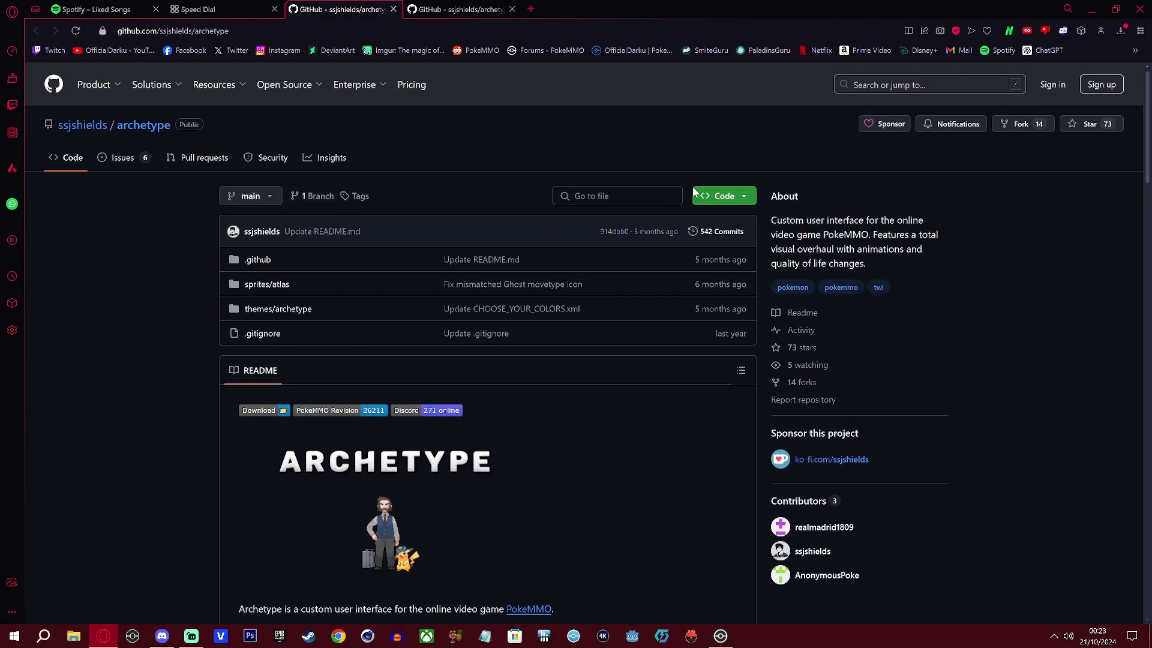
left_click(695, 193)
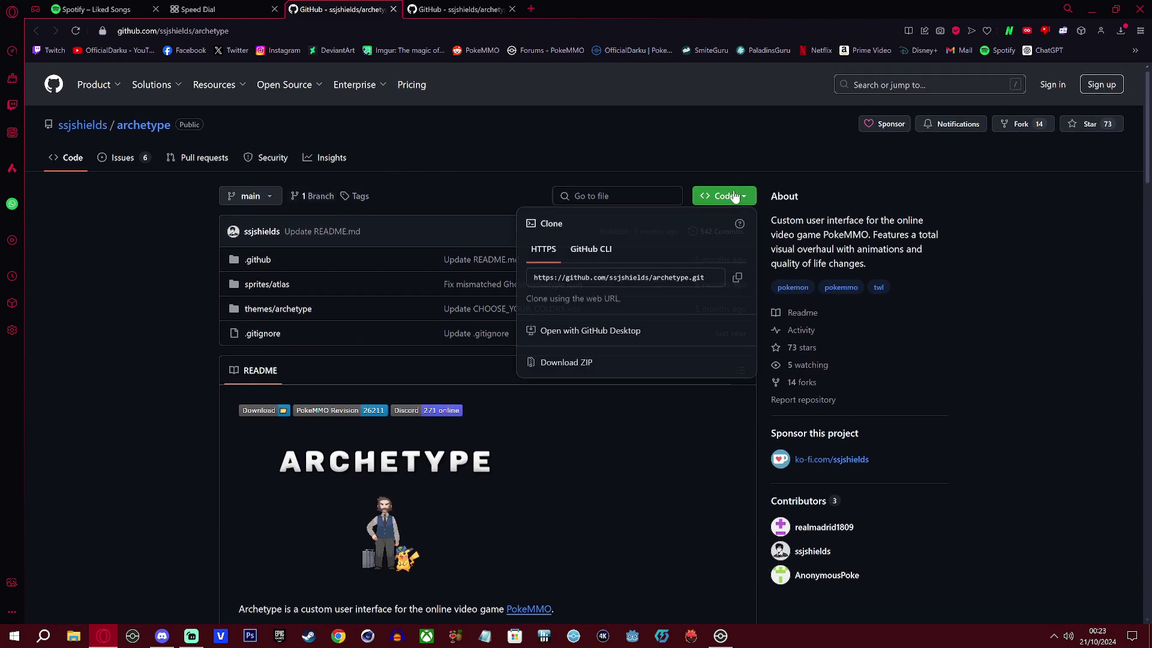
left_click(562, 368)
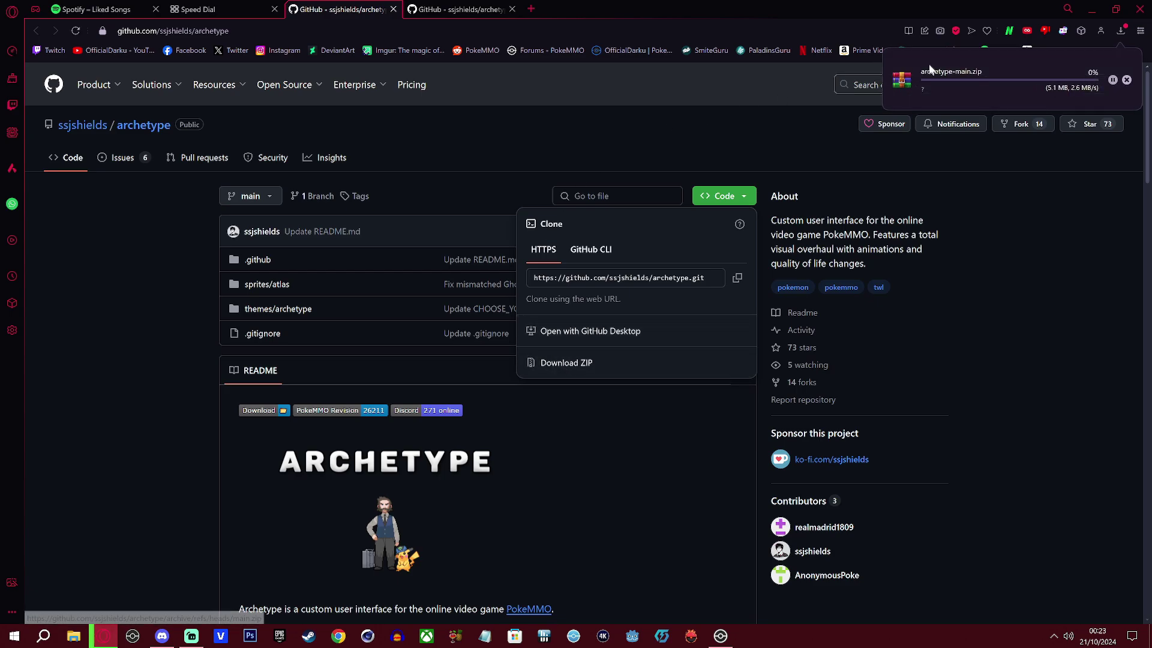
left_click(486, 6)
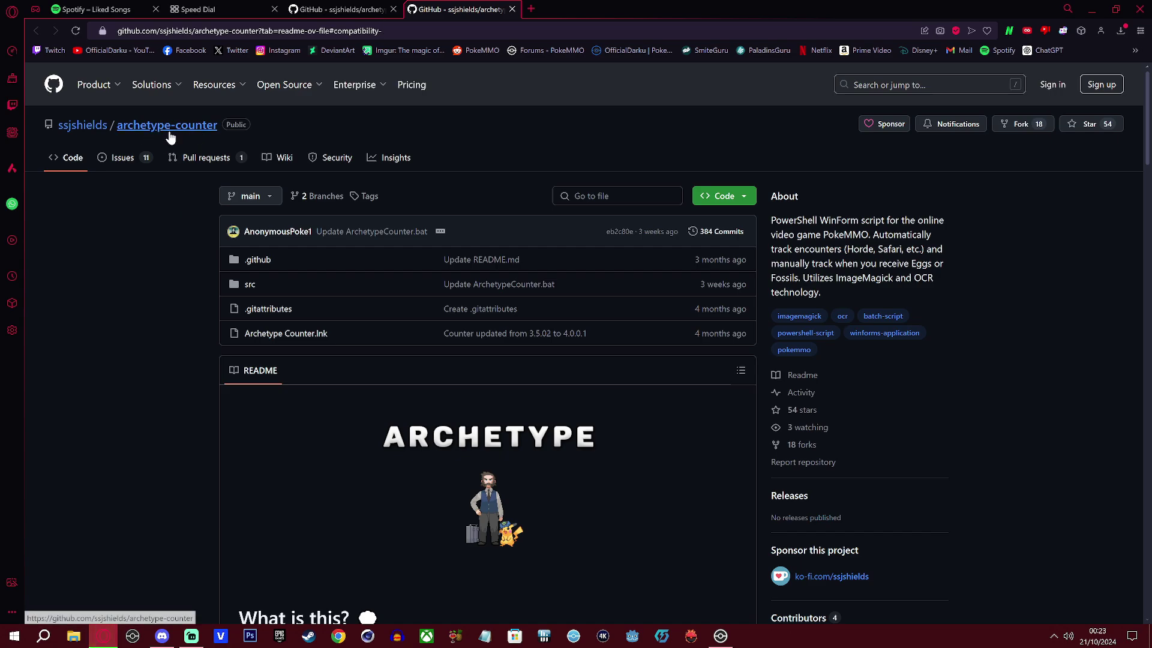
left_click(723, 196)
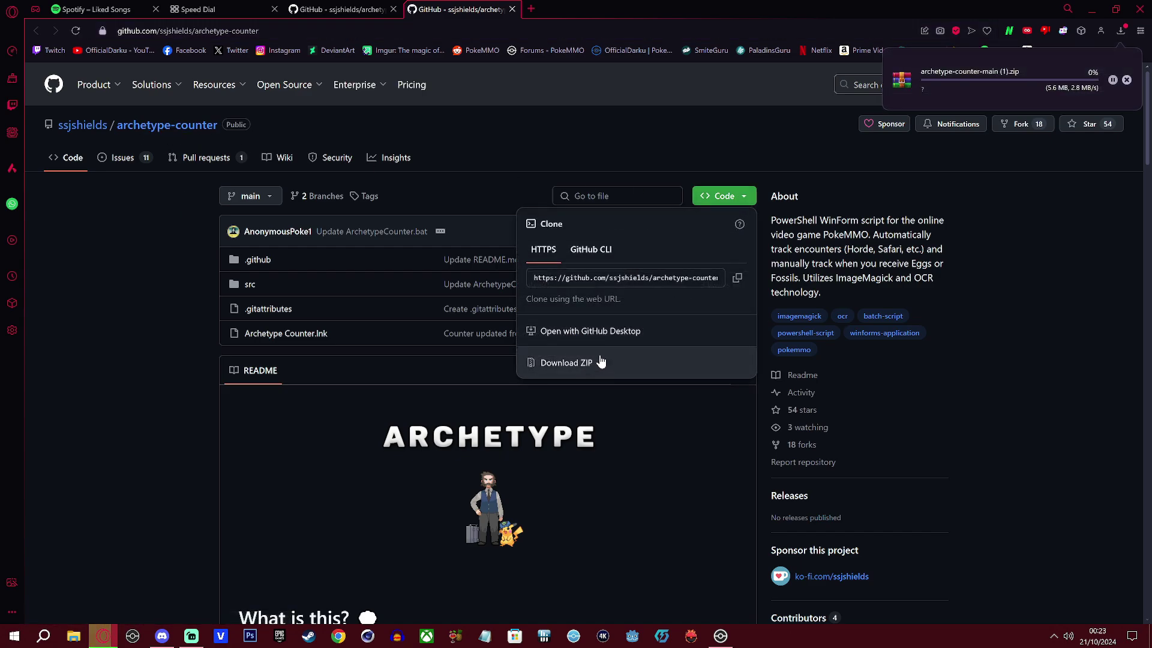
Check the archetype-main and archetype-counter-main zips in Downloads and move the window top-right.
left_click(1120, 31)
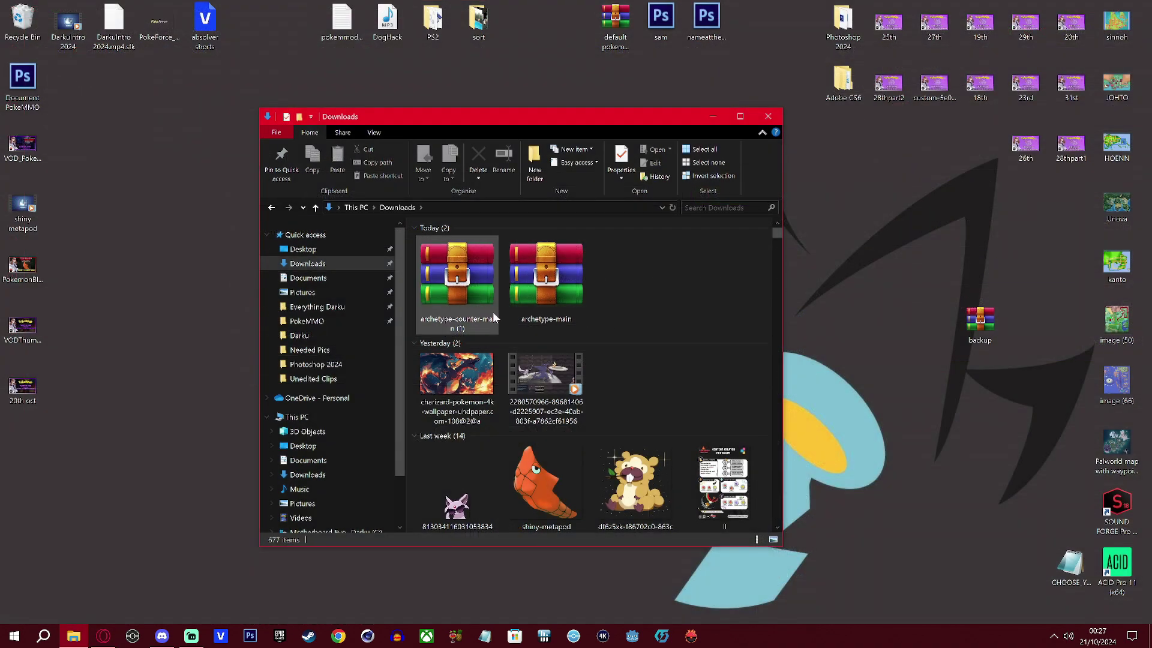
left_click(550, 318)
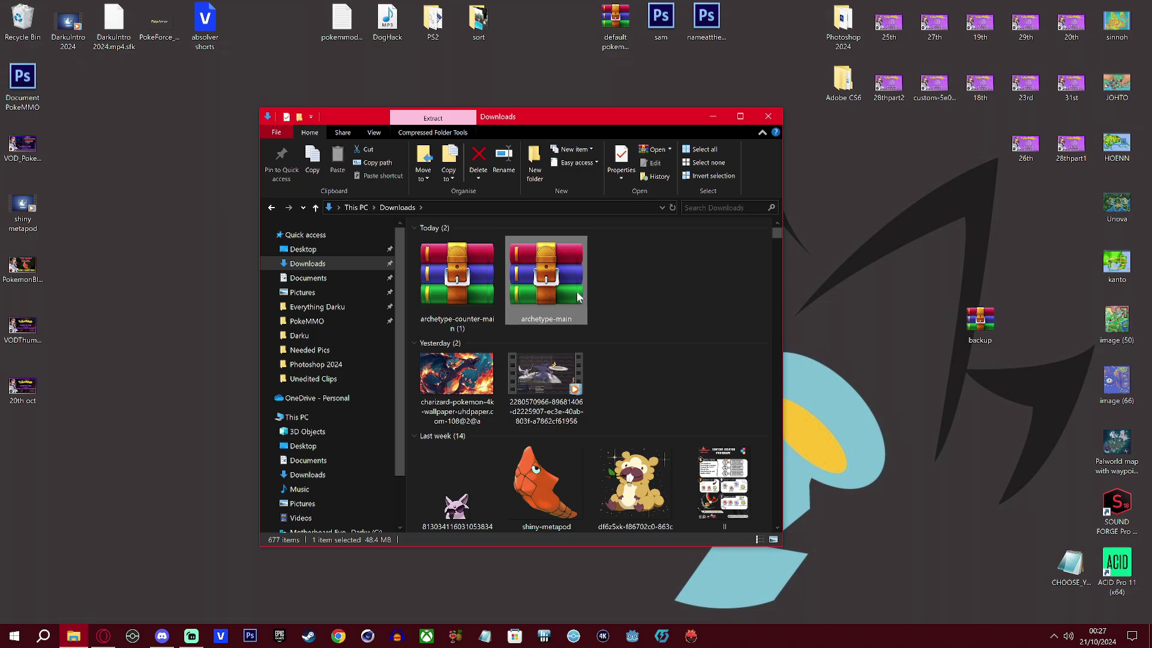
left_click(430, 292)
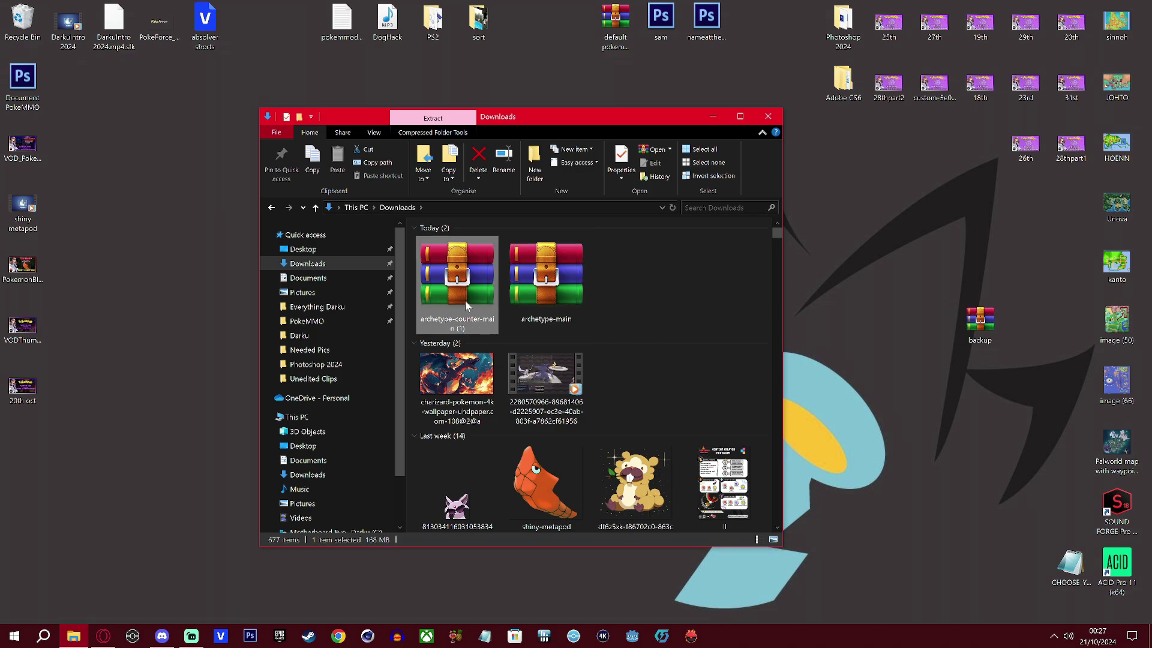
left_click_drag(575, 127, 930, 66)
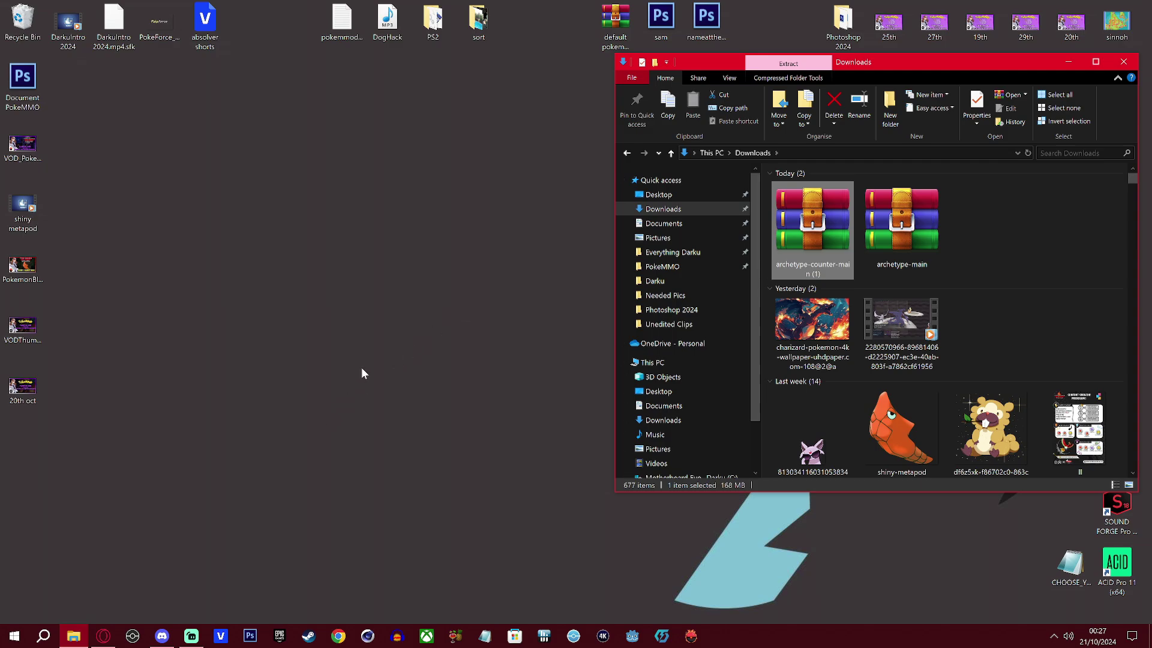
Browse into Everything Darku\PokeMMO, then return to the Downloads folder.
left_click(662, 253)
left_click(662, 266)
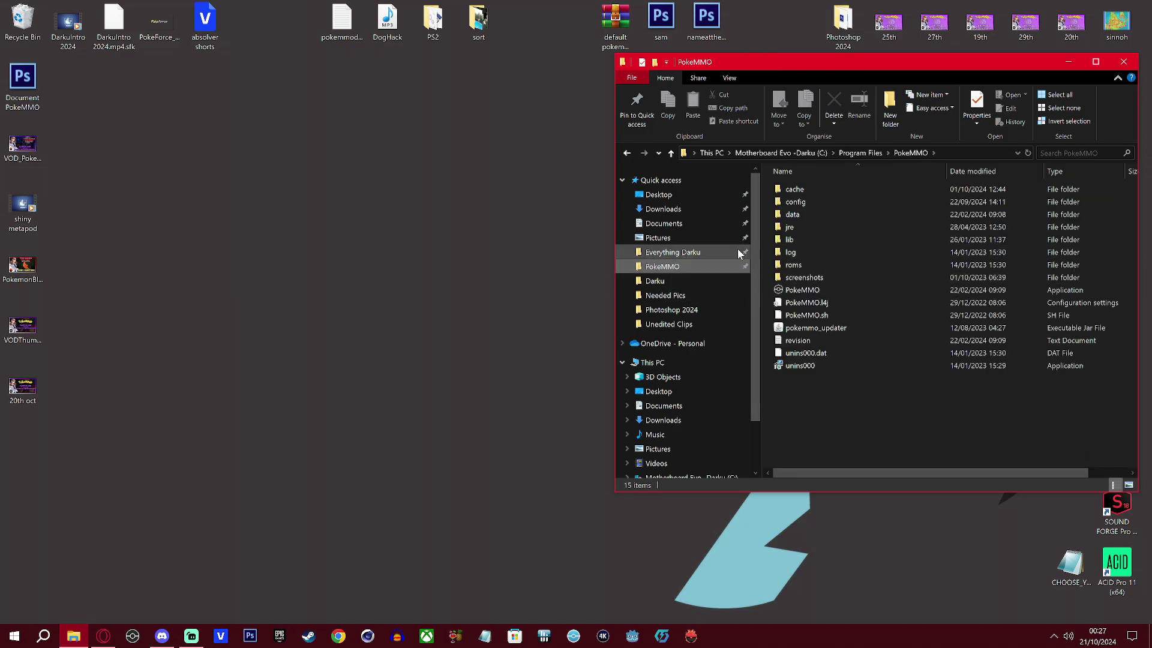
left_click(693, 210)
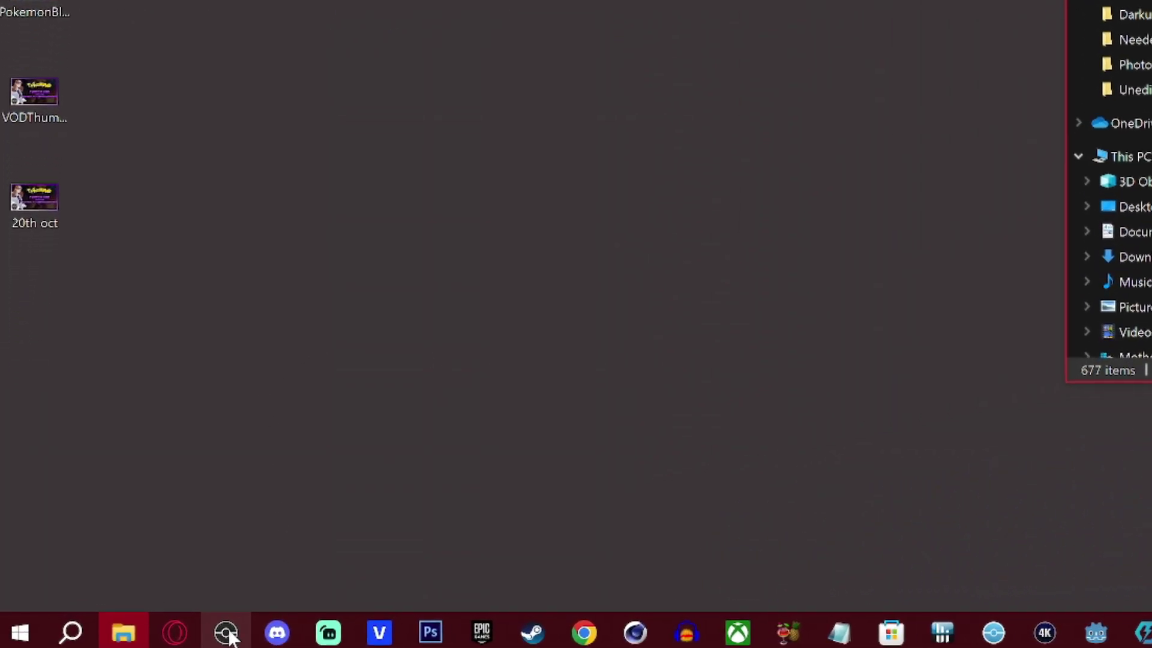
Open PokeMMO's install folder through its shortcut's Properties > Open File Location.
right_click(227, 635)
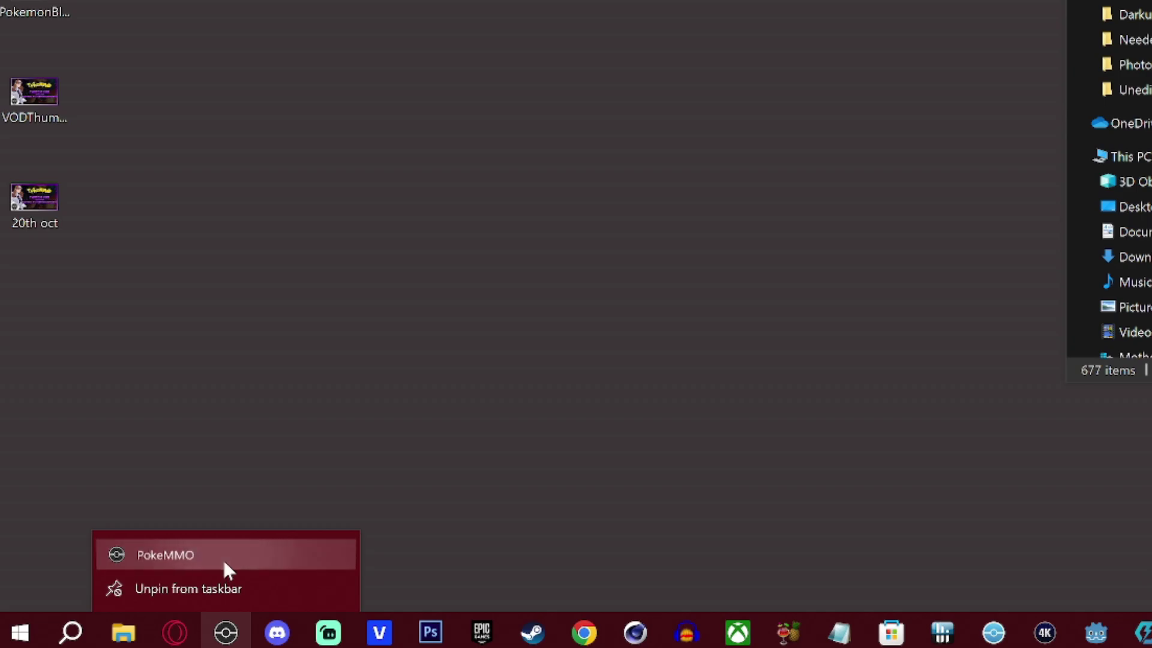
right_click(224, 562)
left_click(316, 536)
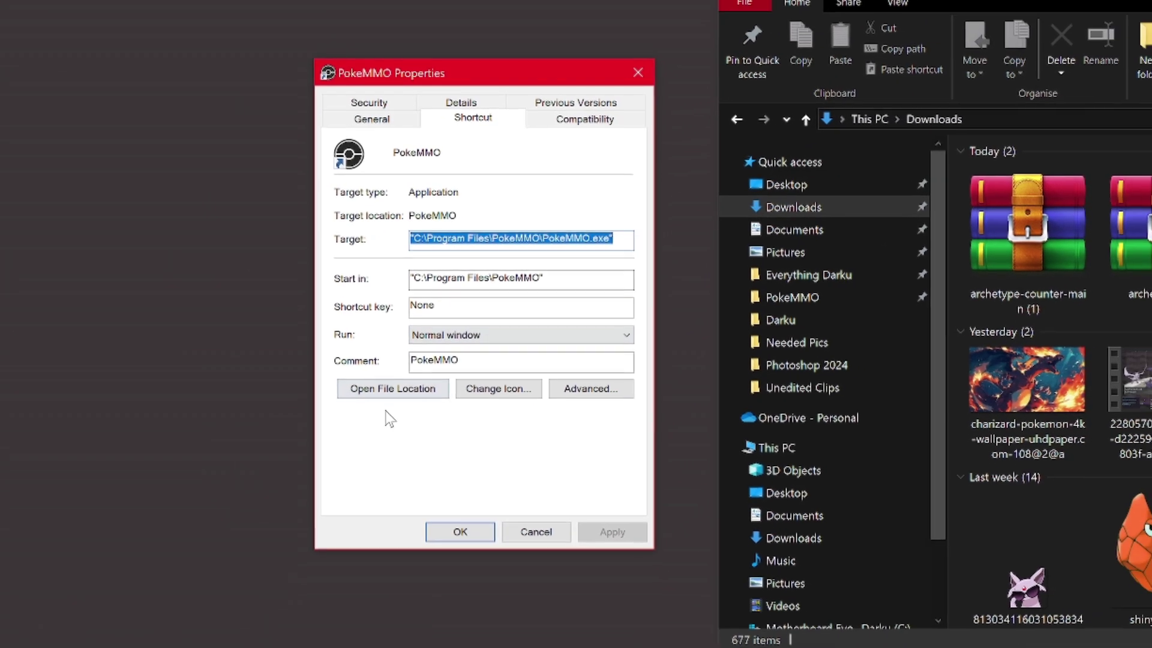
left_click(394, 390)
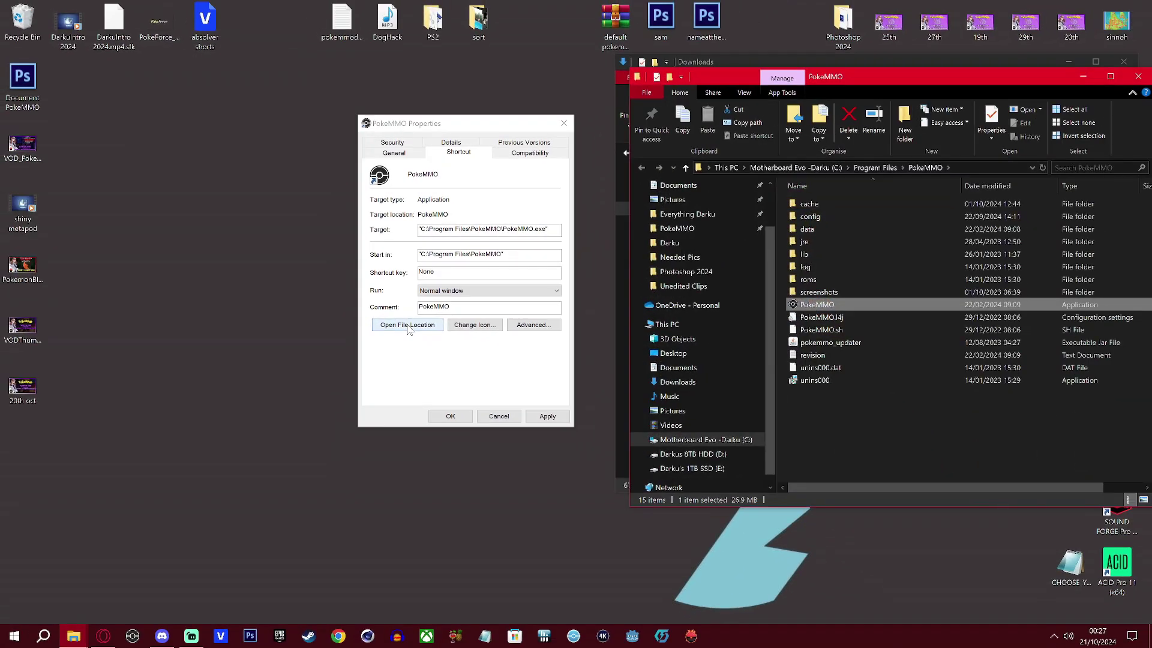
left_click(564, 123)
Move that window left, open data\themes, and open archetype-main.zip in WinRAR.
left_click_drag(906, 74, 358, 96)
double_click(274, 249)
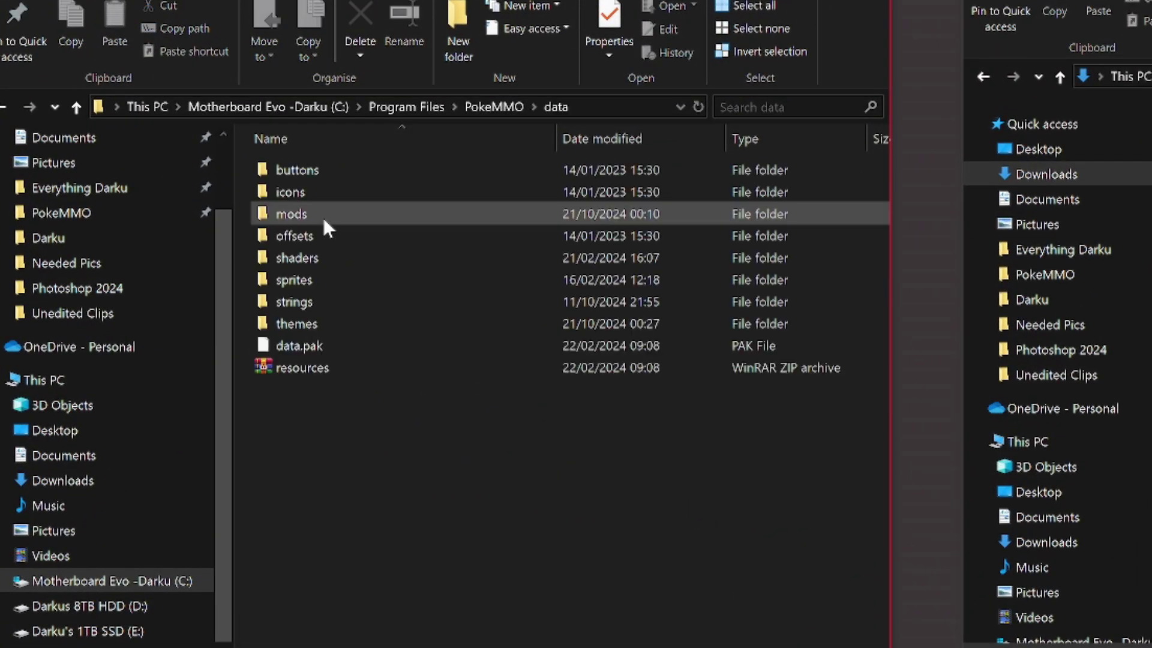
double_click(307, 323)
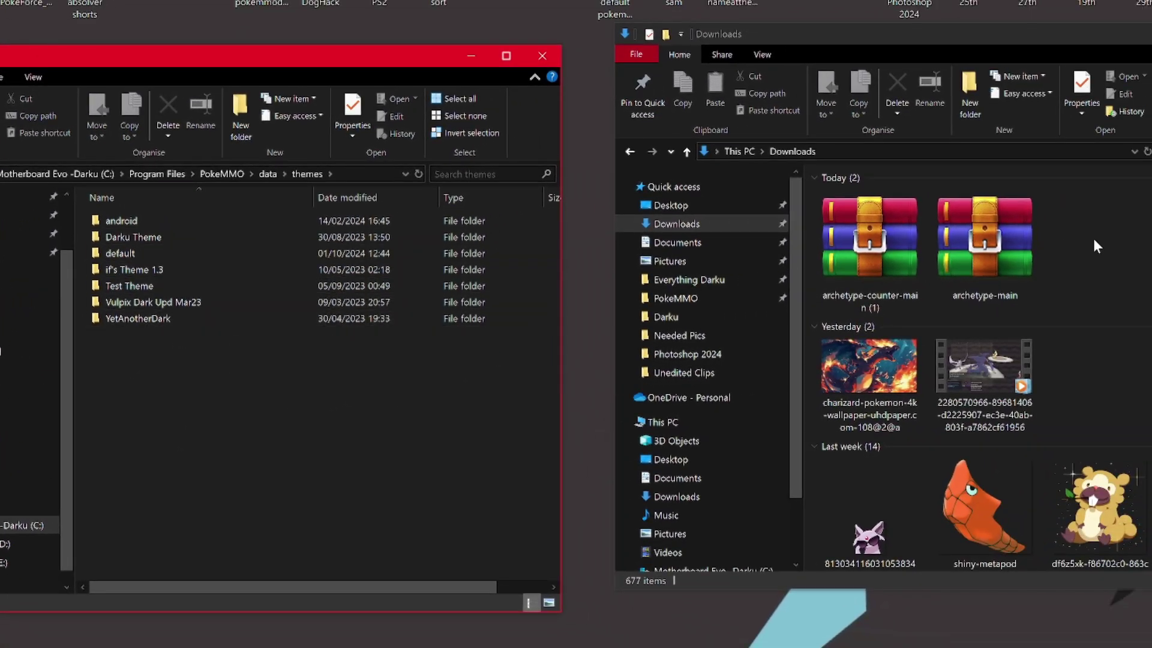
double_click(998, 250)
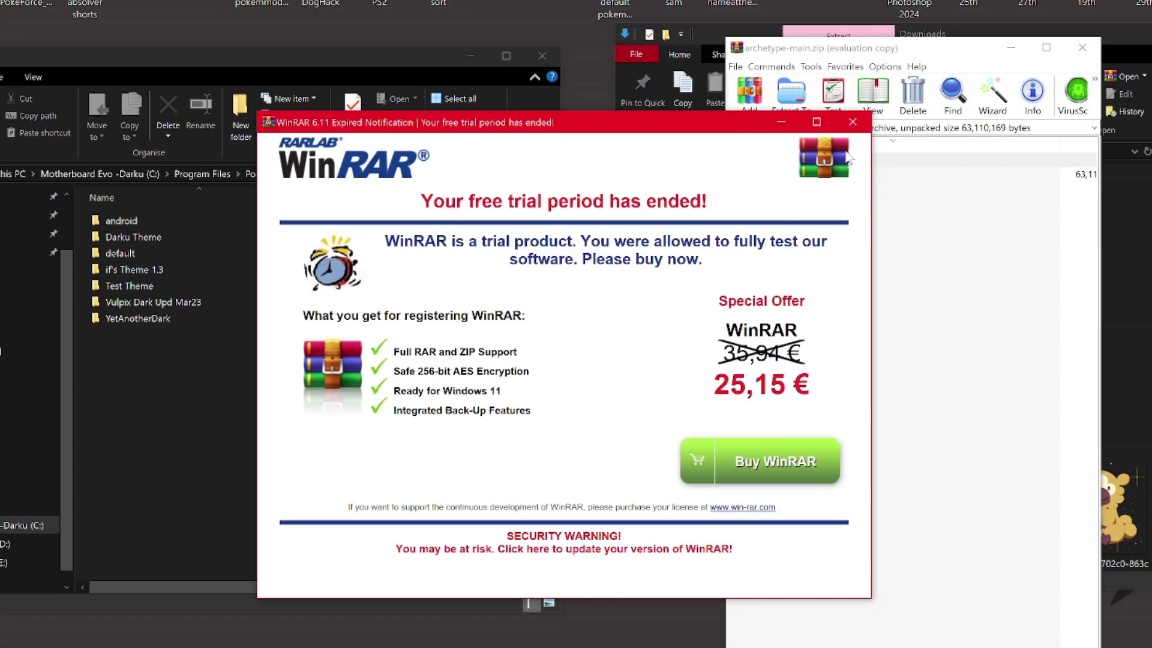
Drag the archetype folder from archetype-main\themes in WinRAR into PokeMMO's data\themes, then close WinRAR.
left_click(852, 122)
left_click_drag(958, 51, 1046, 40)
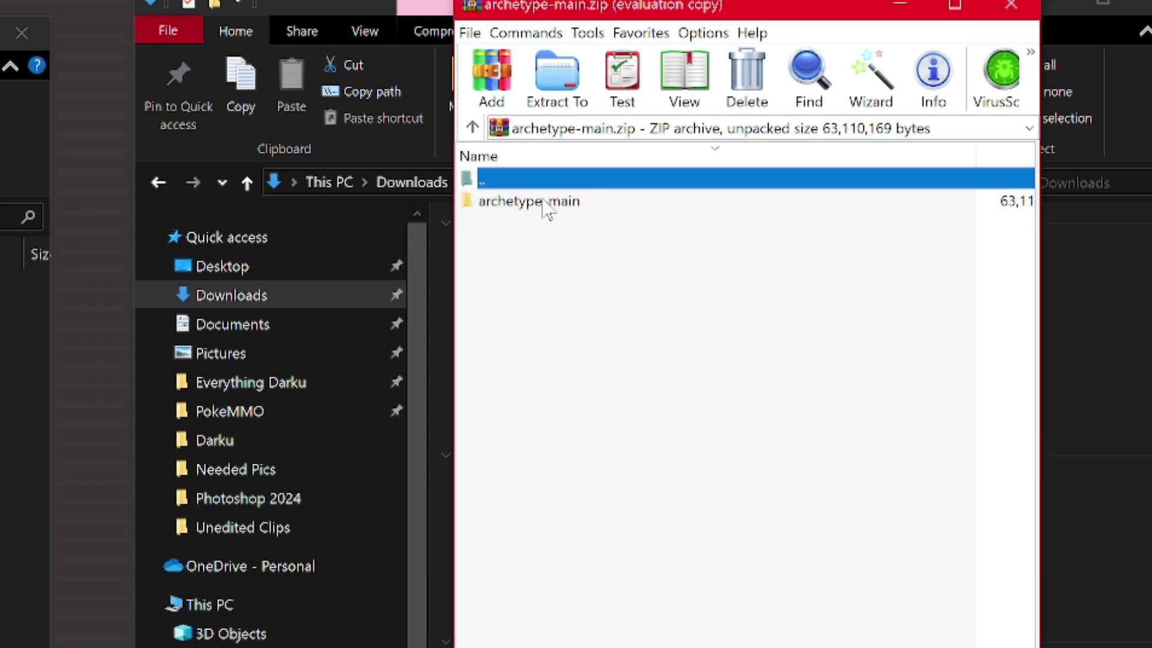
double_click(524, 204)
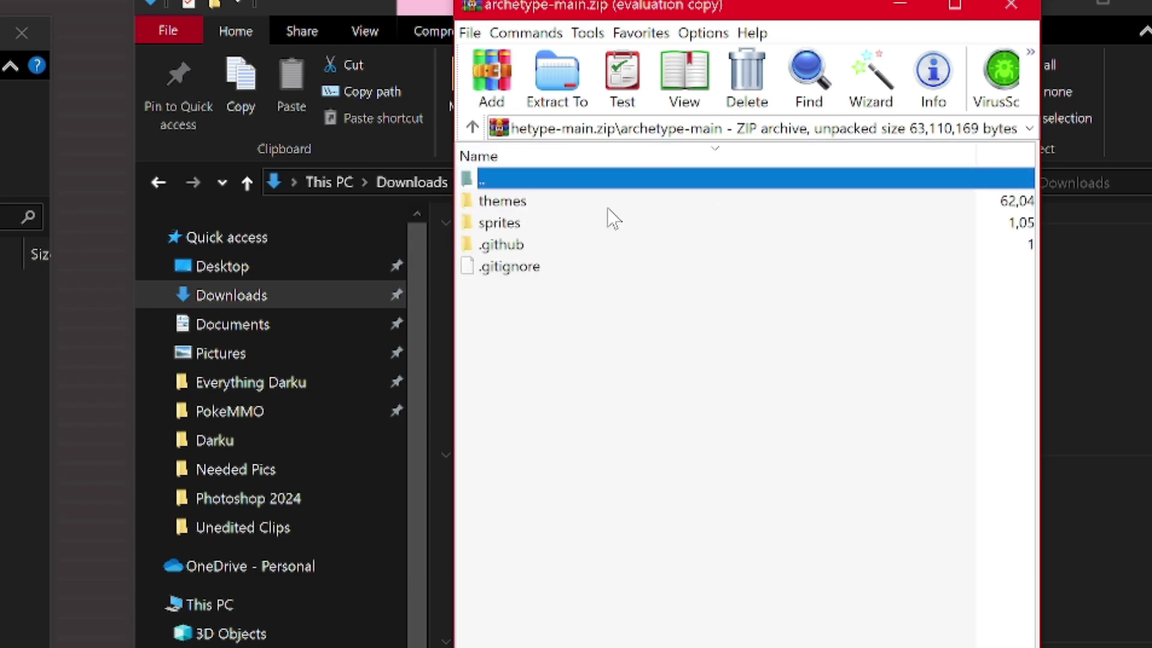
double_click(501, 201)
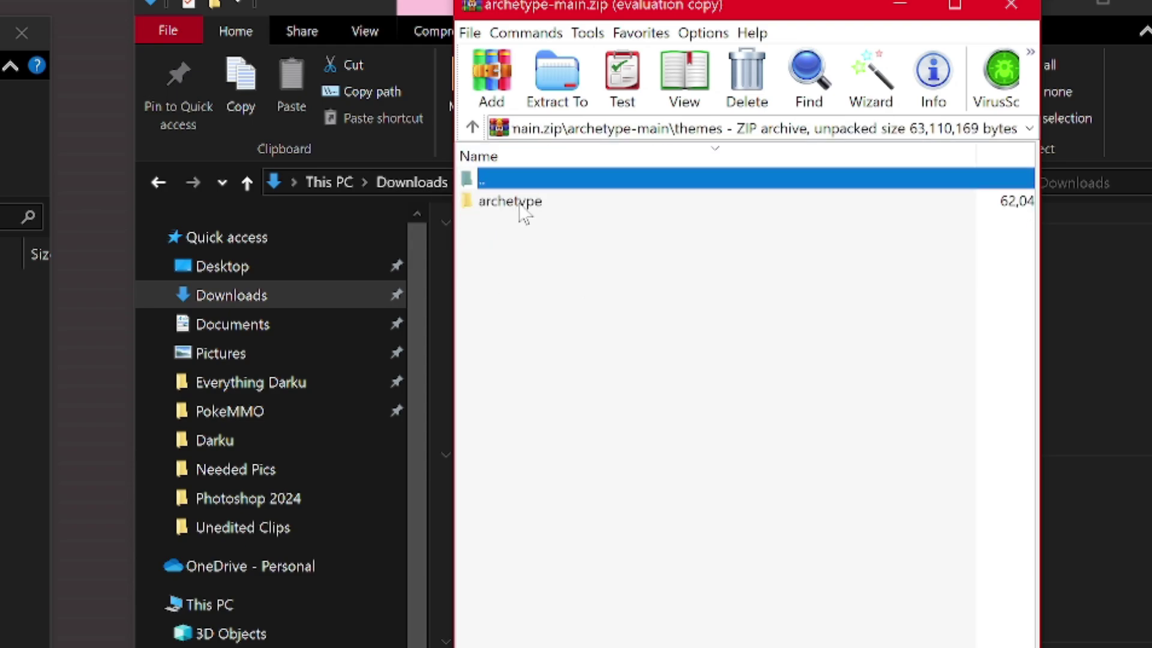
left_click(520, 206)
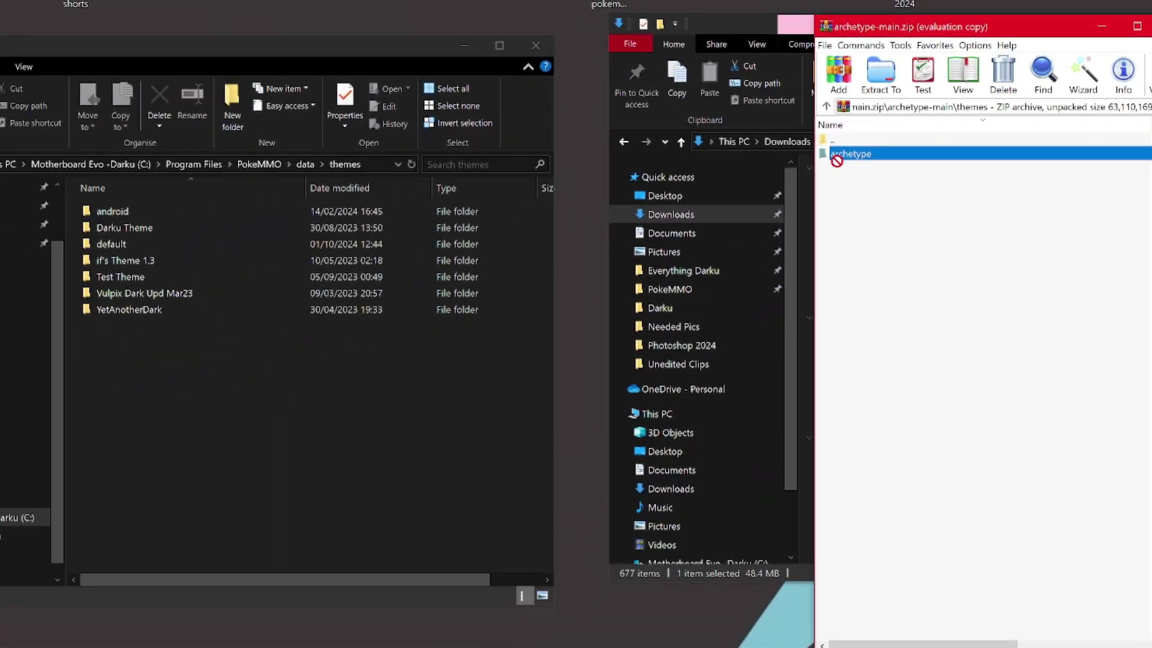
left_click_drag(510, 201, 280, 368)
left_click_drag(194, 380, 195, 381)
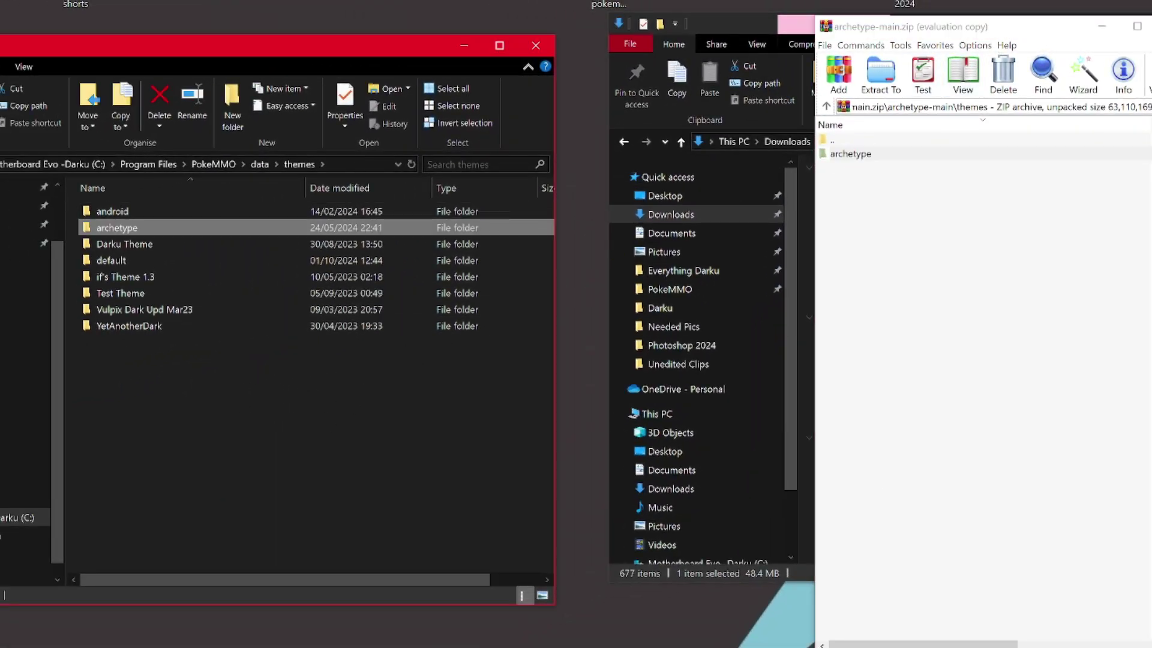
left_click(868, 215)
key("alt+F4")
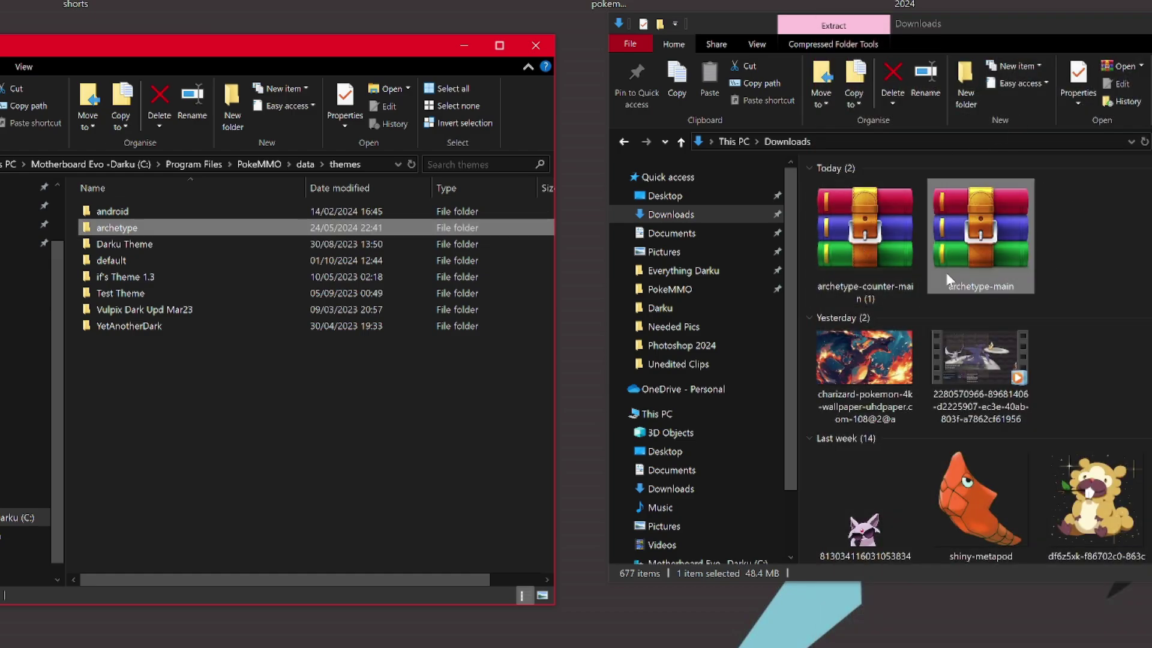
Close the Downloads and themes File Explorer windows.
left_click(882, 246)
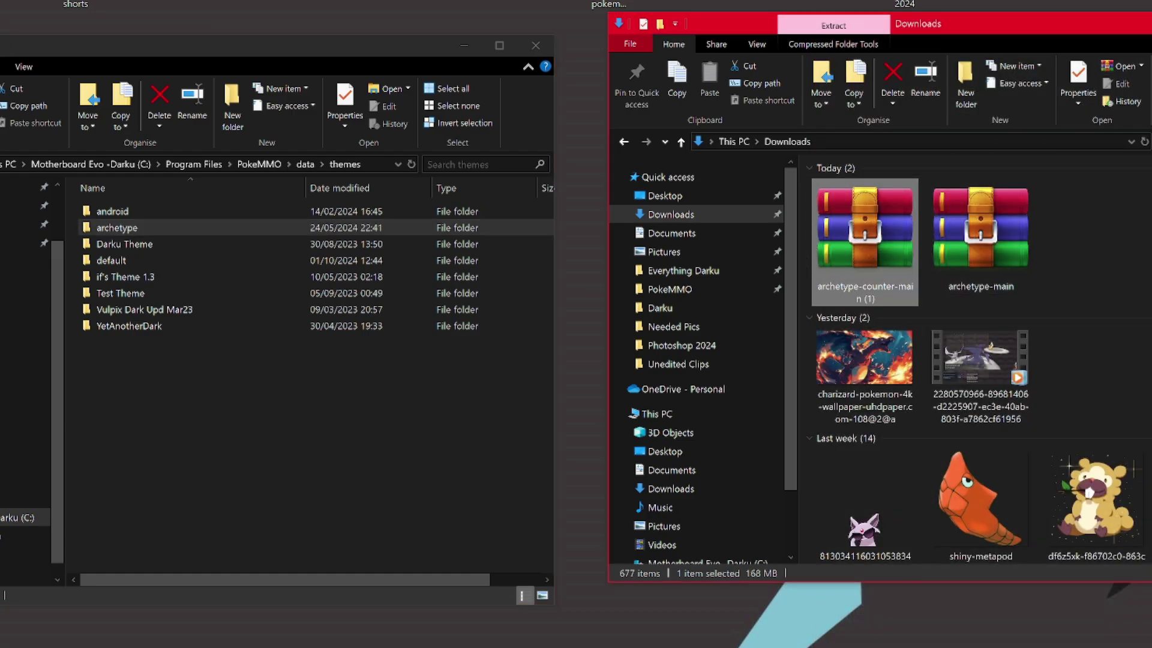
key("alt+F4")
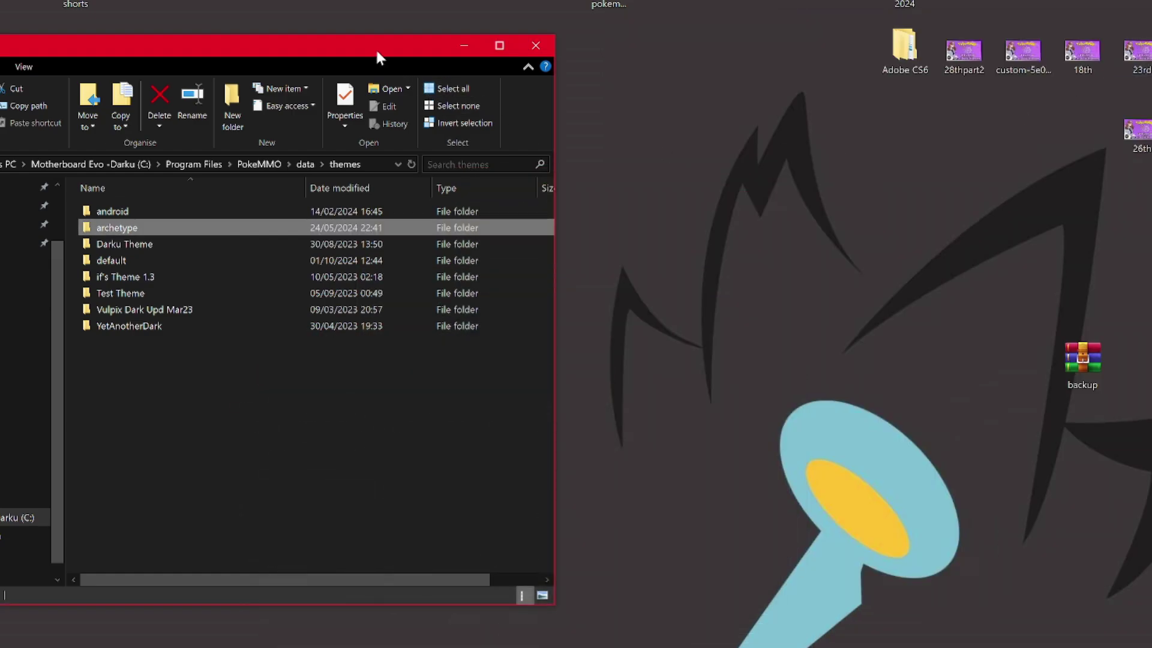
left_click_drag(378, 52, 696, 26)
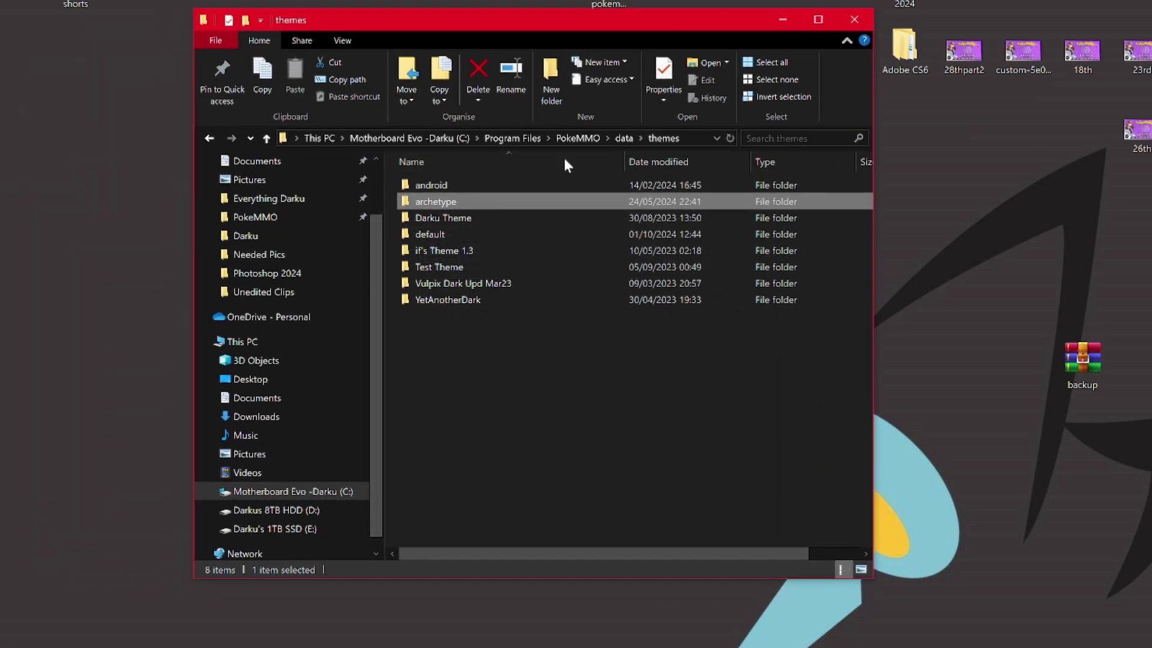
left_click(855, 20)
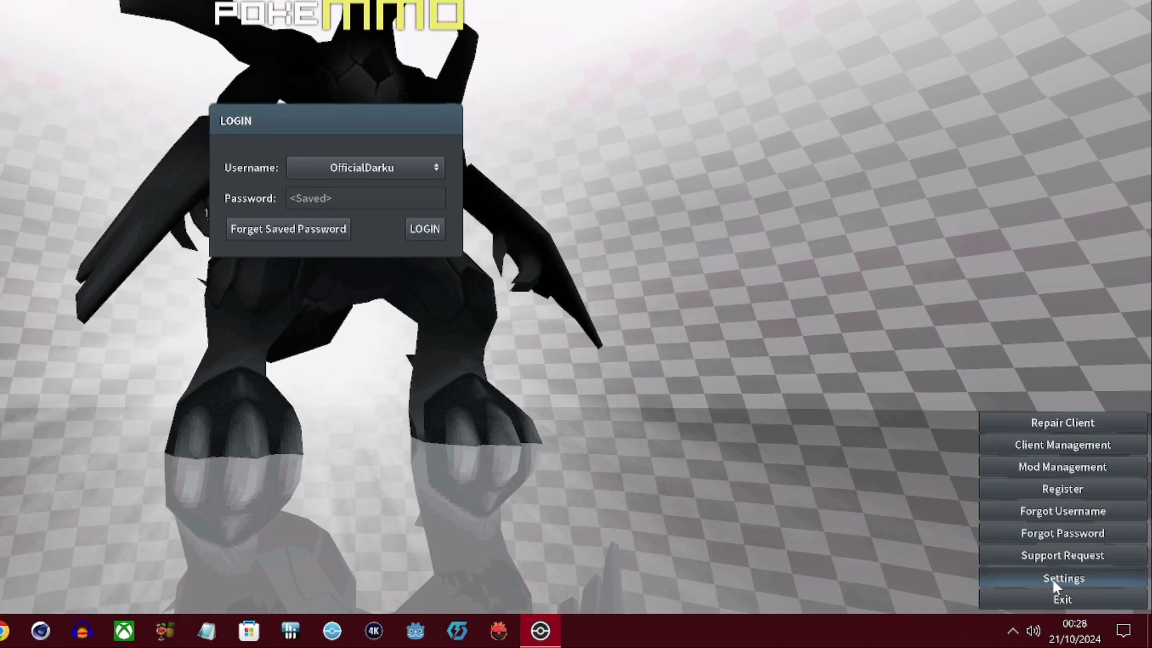
In PokeMMO Settings, open the Theme dropdown on the Interface tab.
left_click(1088, 598)
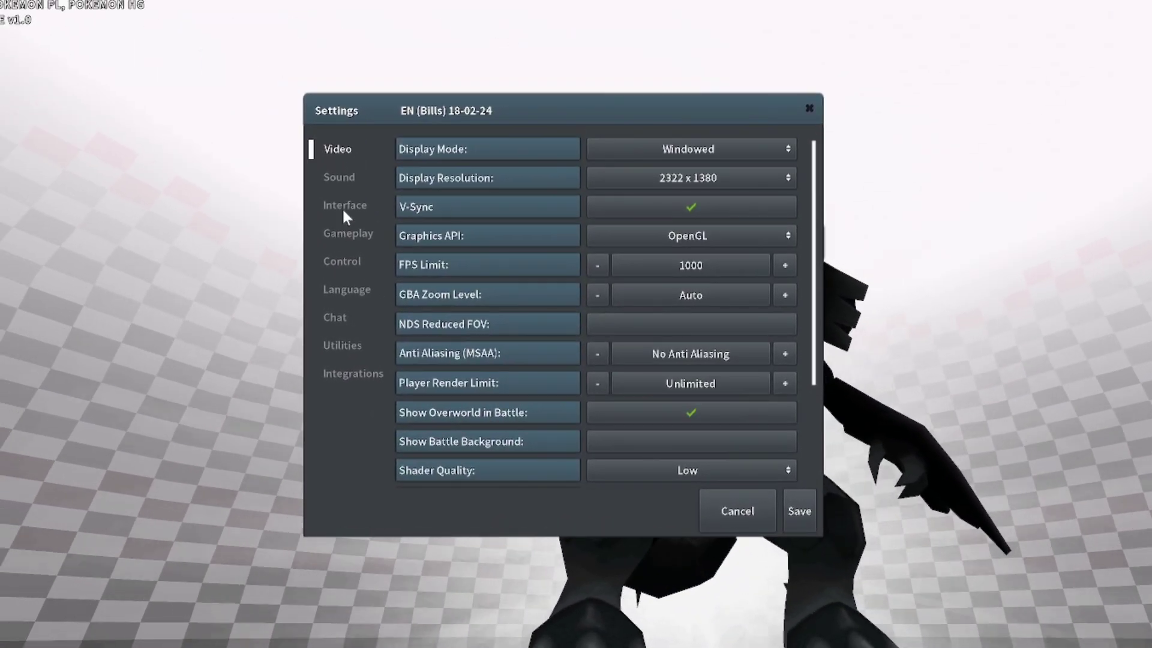
left_click(344, 207)
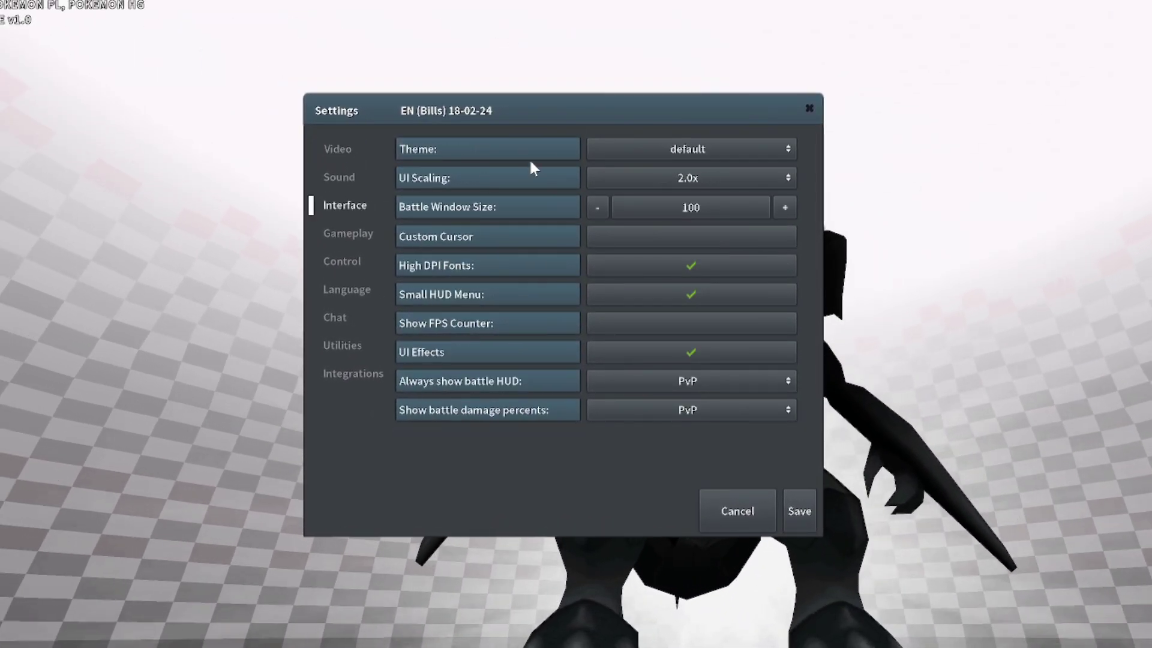
left_click(703, 150)
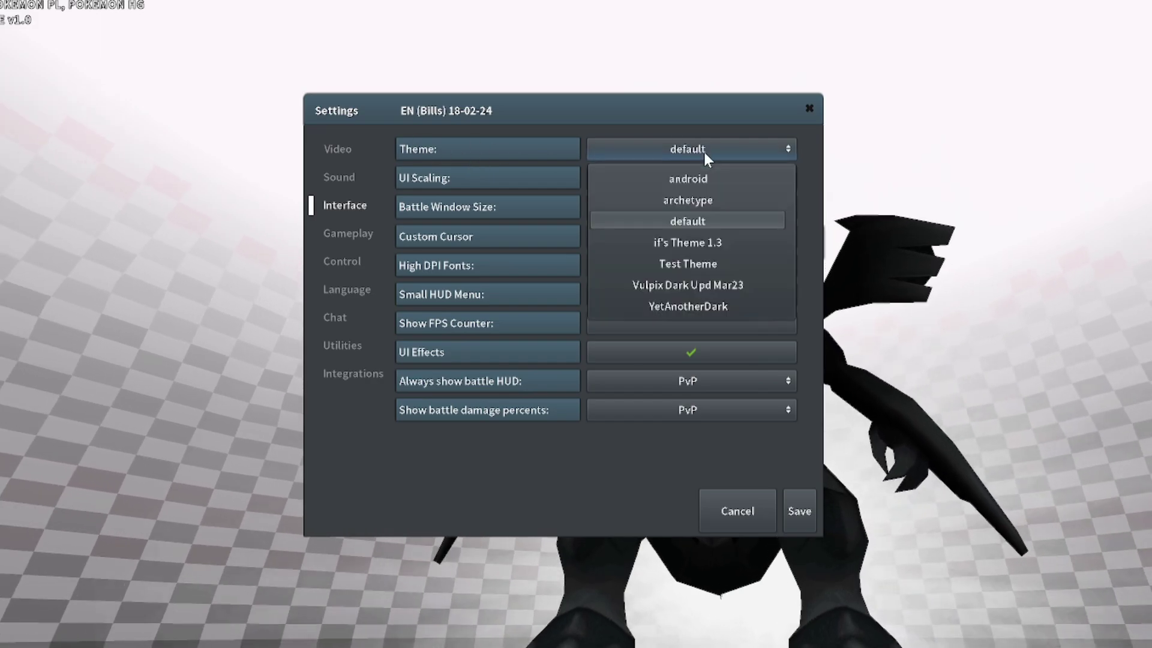
Select the archetype theme, save, restart PokeMMO and log in to Character Selection.
left_click(697, 201)
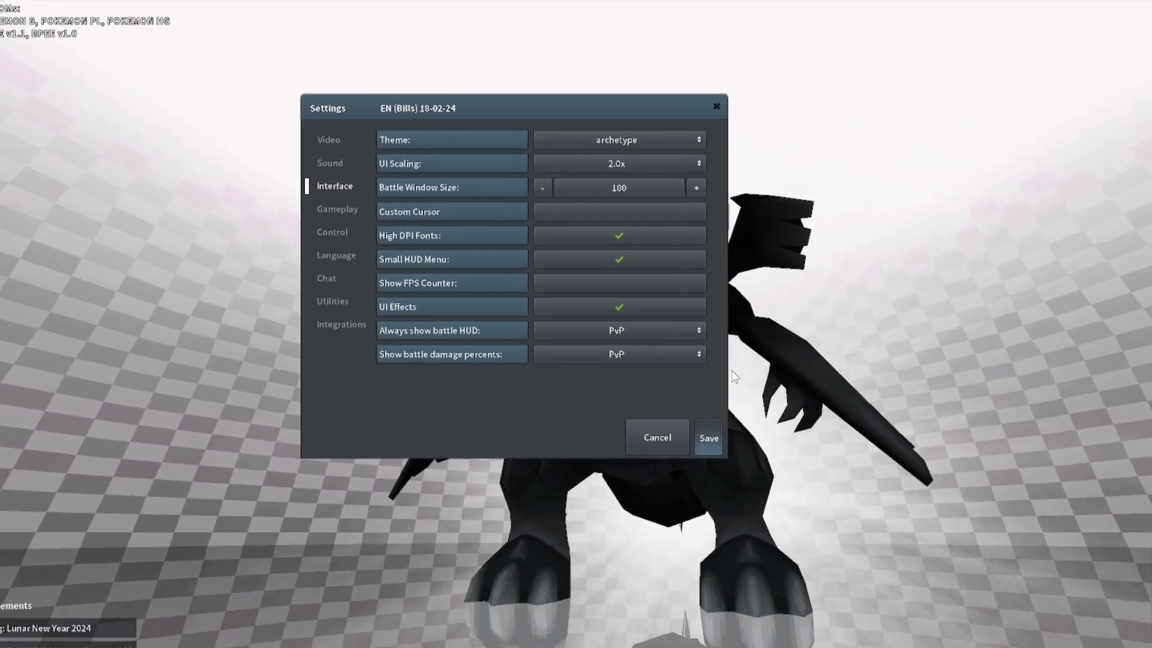
left_click(801, 513)
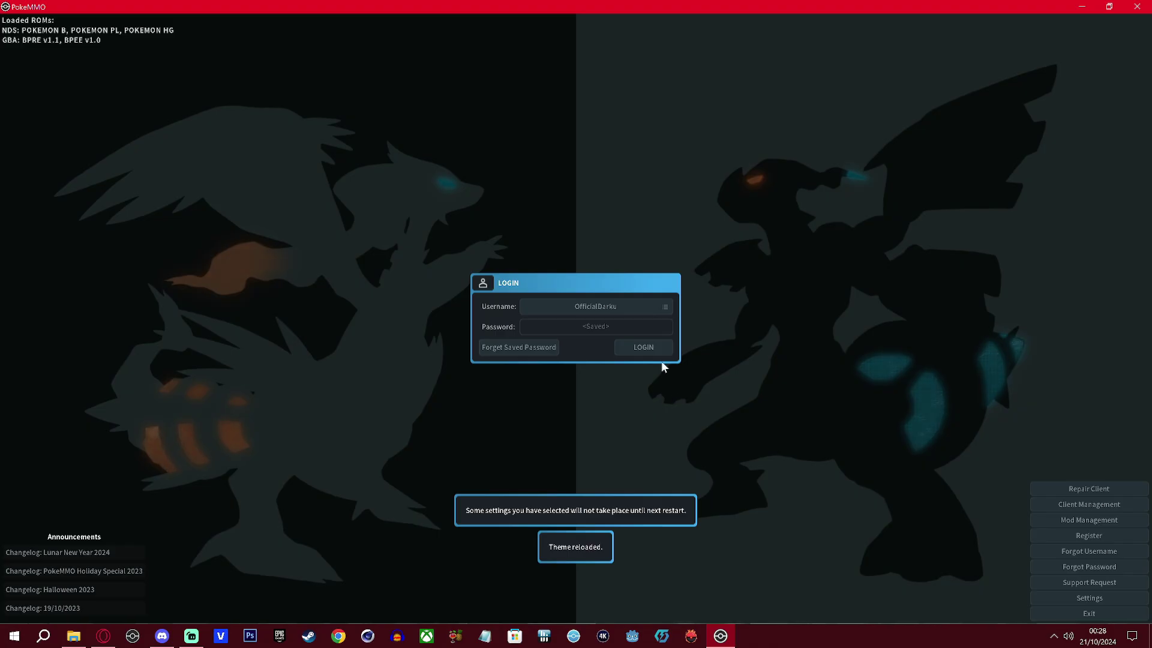
left_click(1138, 7)
left_click_drag(567, 303, 360, 444)
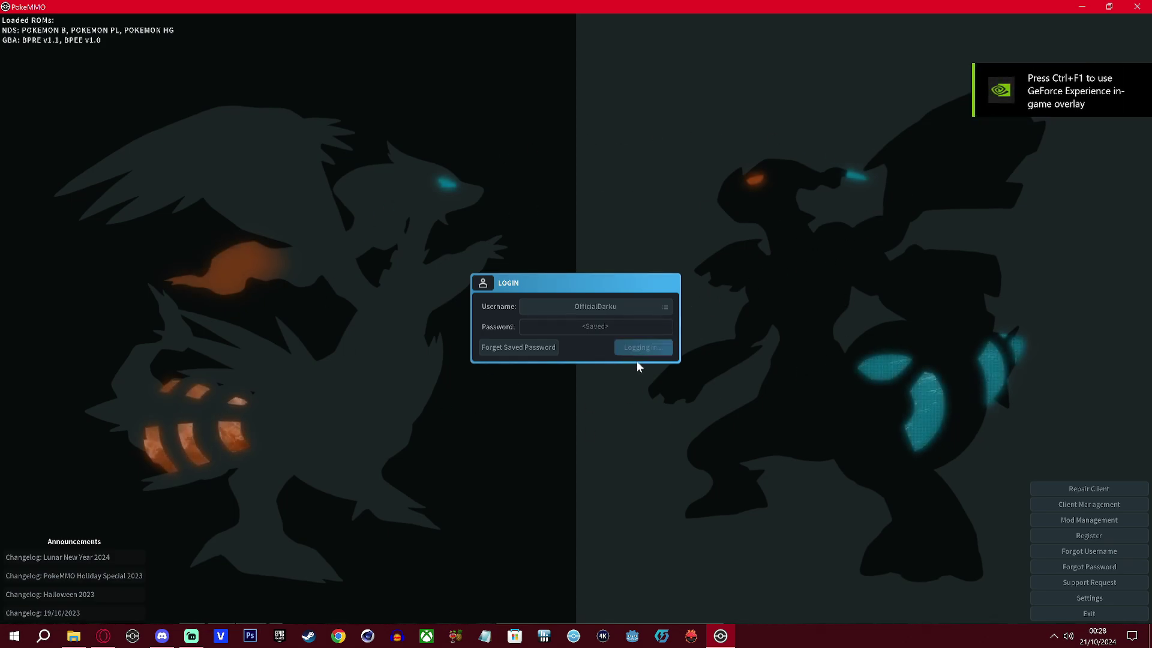
left_click(624, 337)
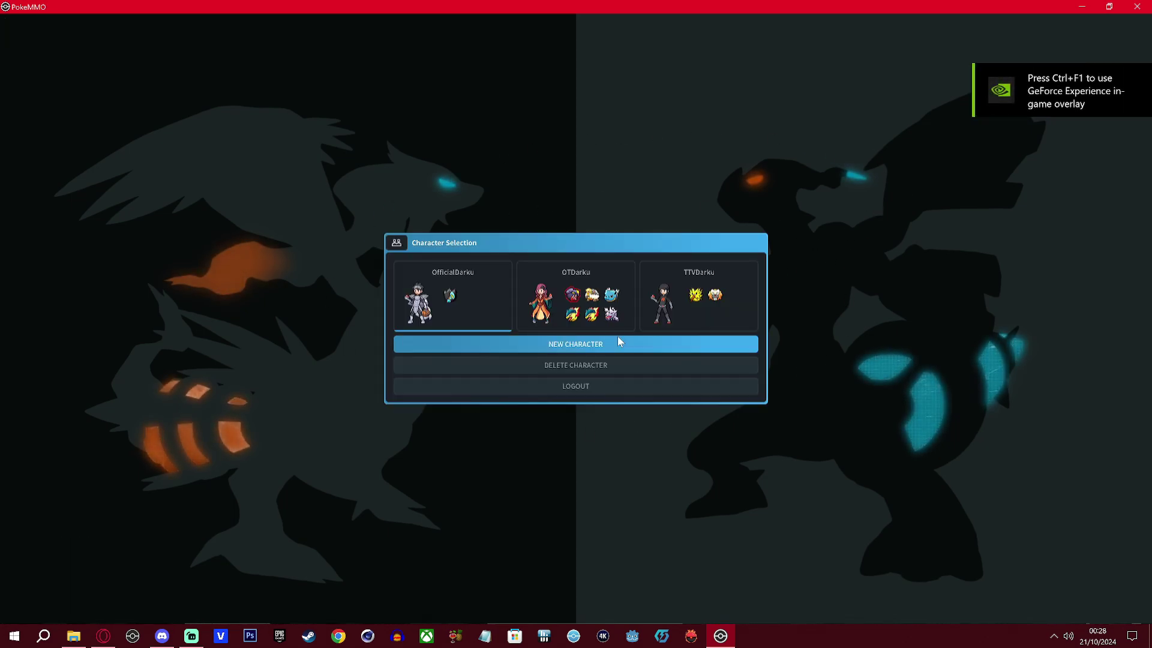
Enter the game with the first character and lay out the Luxray summary and trainer card.
left_click(467, 297)
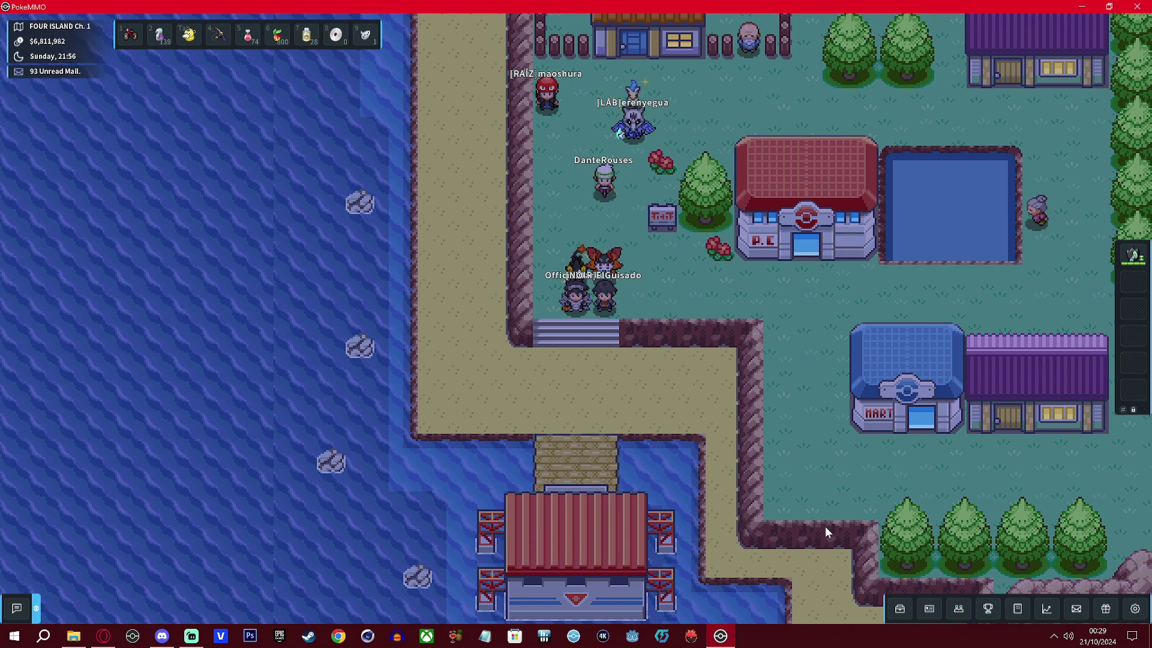
left_click(620, 247)
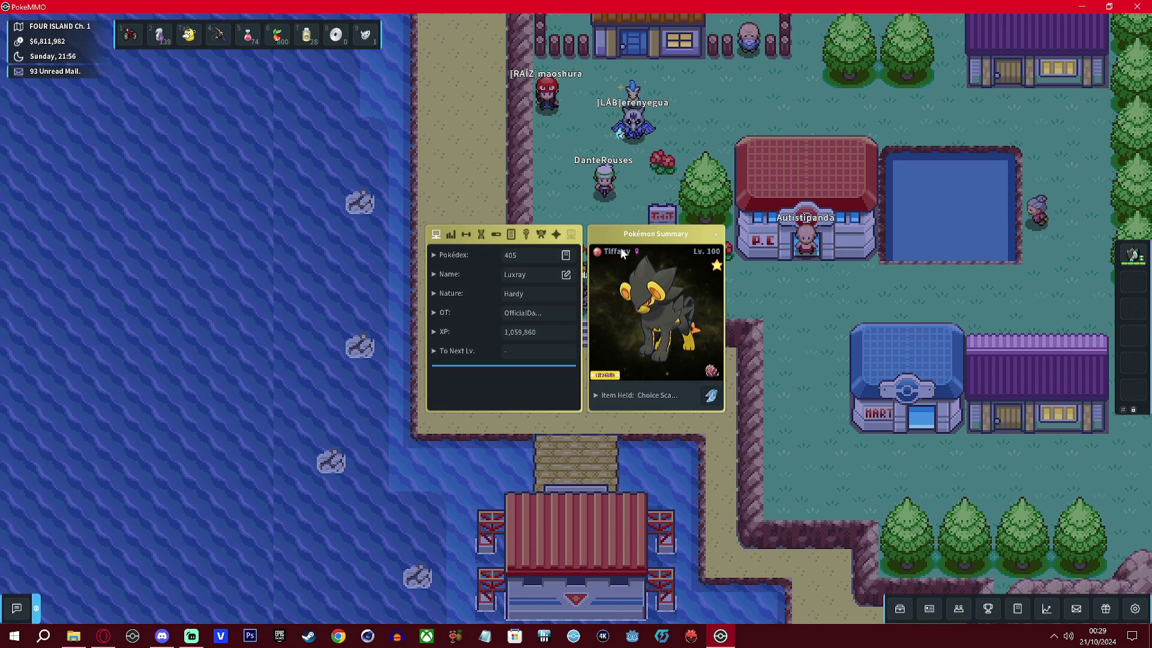
left_click_drag(620, 247, 323, 237)
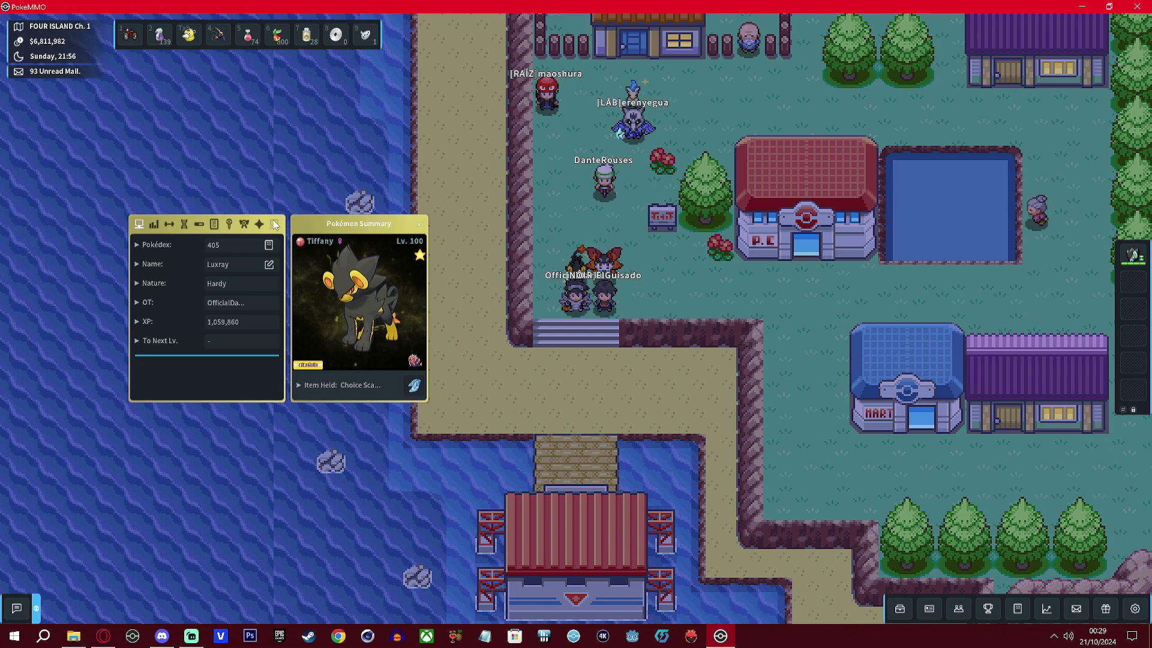
left_click_drag(322, 232, 375, 172)
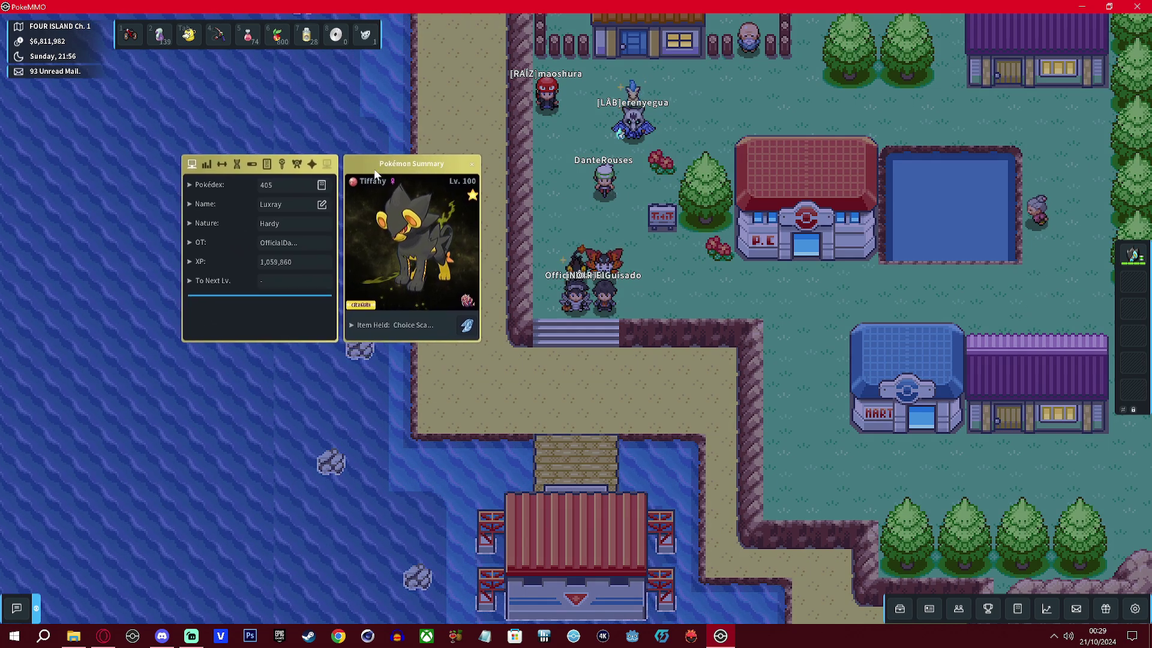
left_click(930, 608)
left_click_drag(671, 328, 377, 397)
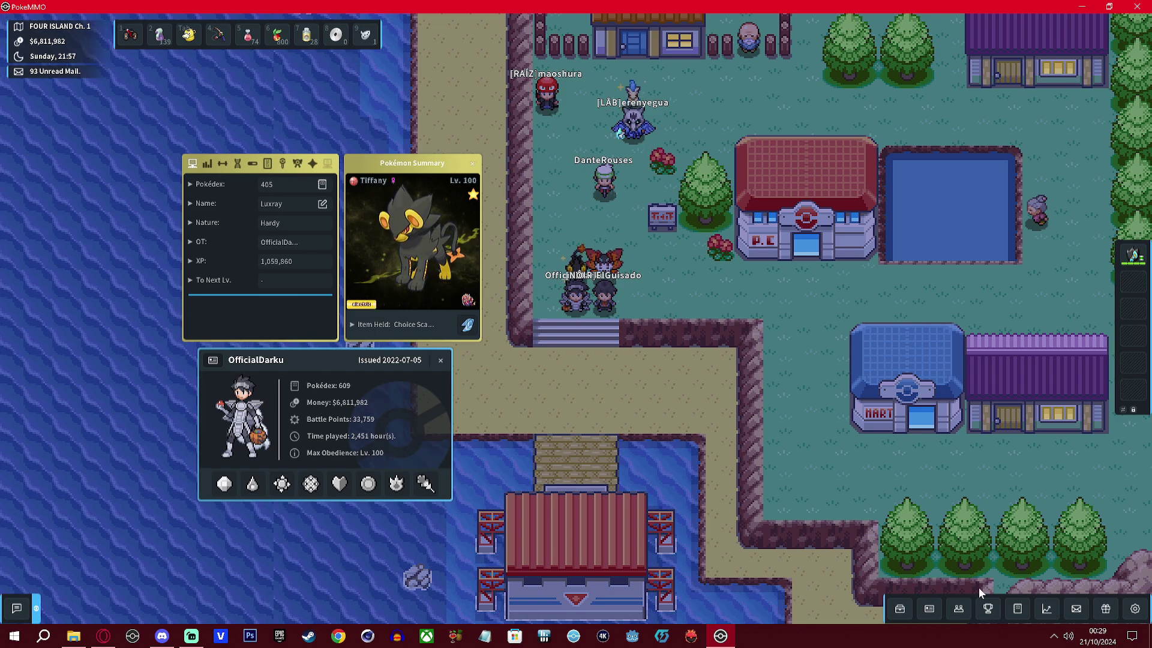
Open the bag and Global Trade Link, arranging them beside the summary panels.
left_click(899, 608)
left_click_drag(631, 271, 876, 247)
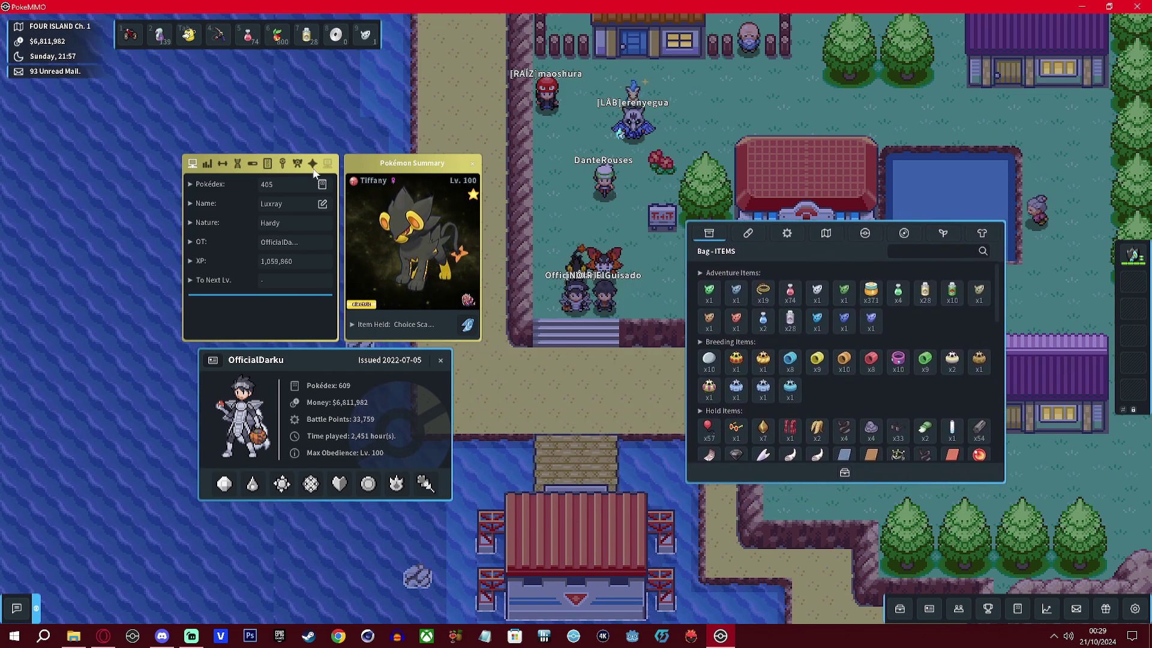
left_click_drag(411, 162, 395, 100)
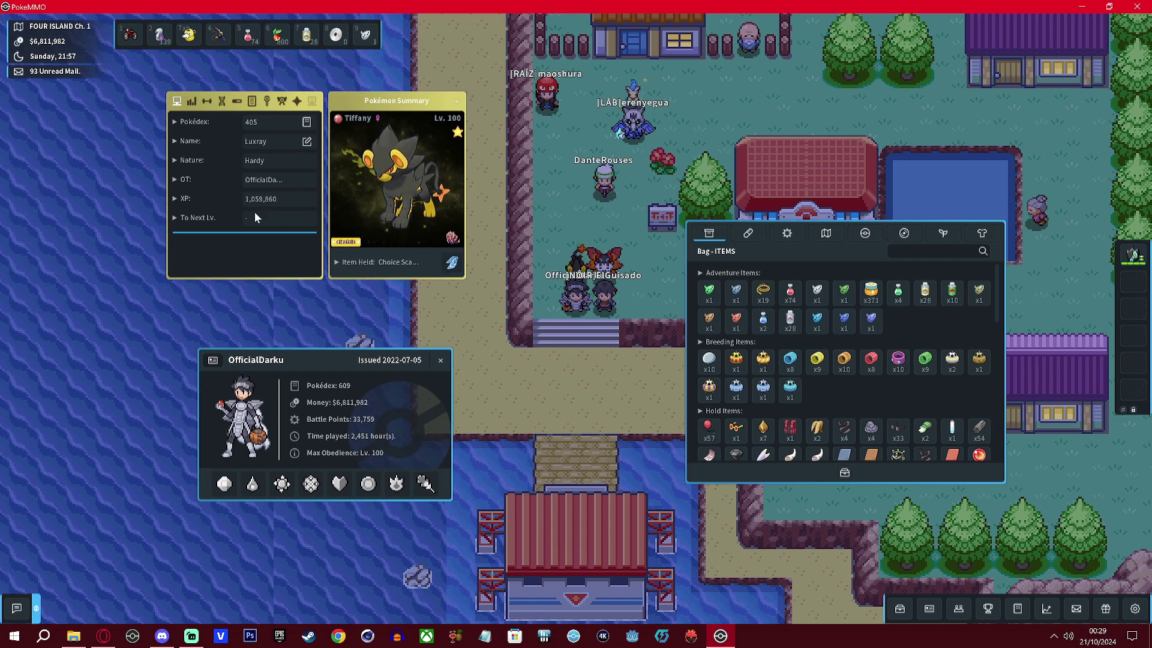
left_click_drag(378, 111, 364, 160)
left_click_drag(801, 264, 610, 368)
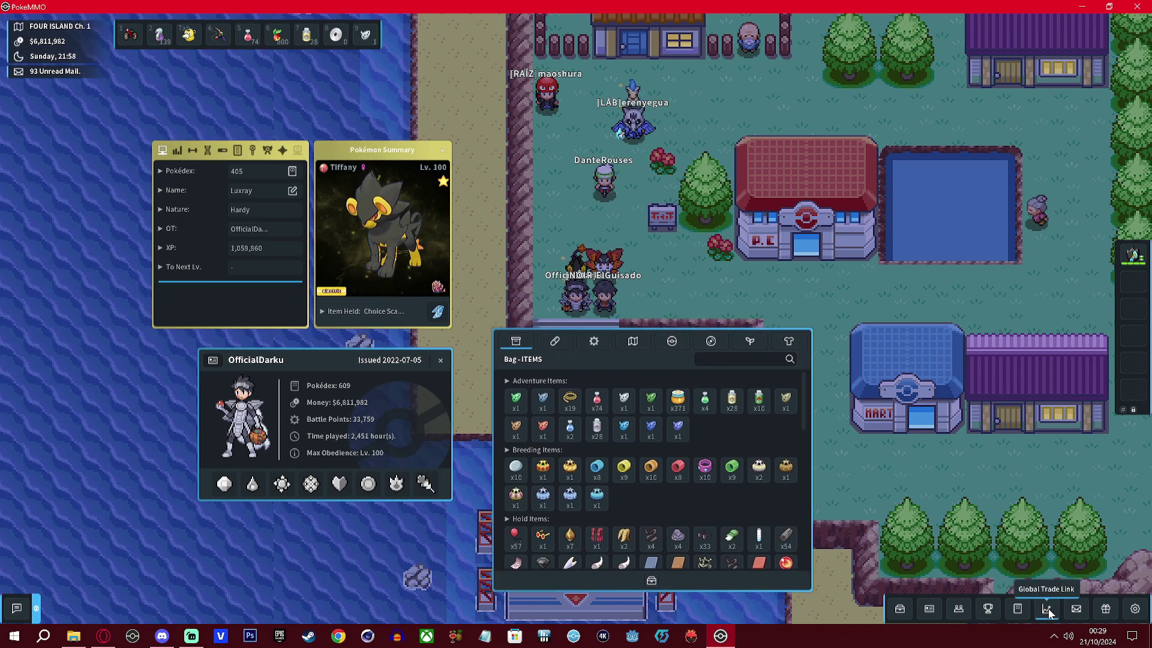
left_click(1048, 608)
left_click_drag(651, 63, 839, 103)
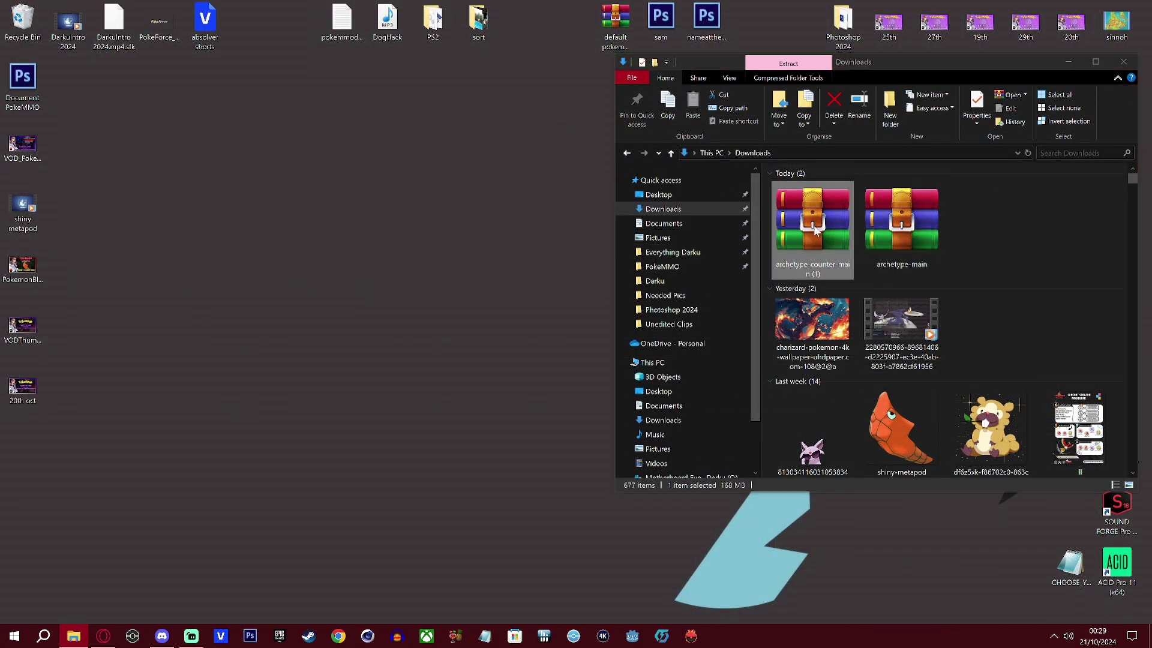
Open archetype-counter-main (1).zip in WinRAR and close the Downloads window.
double_click(815, 231)
left_click_drag(967, 68, 608, 87)
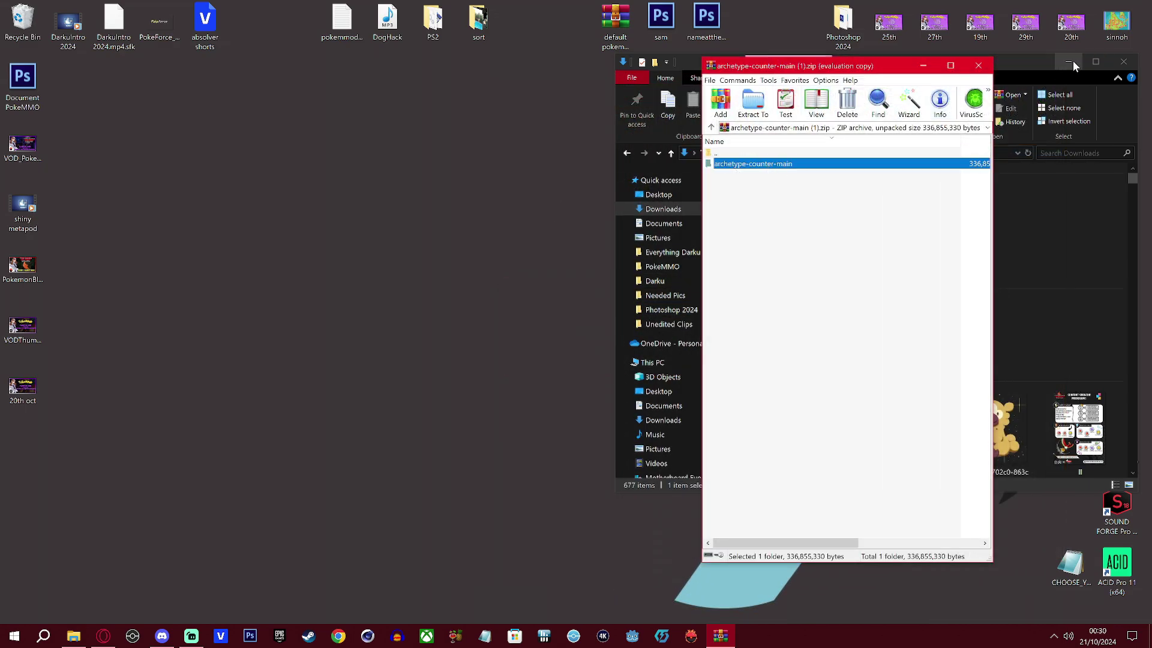
left_click(1124, 62)
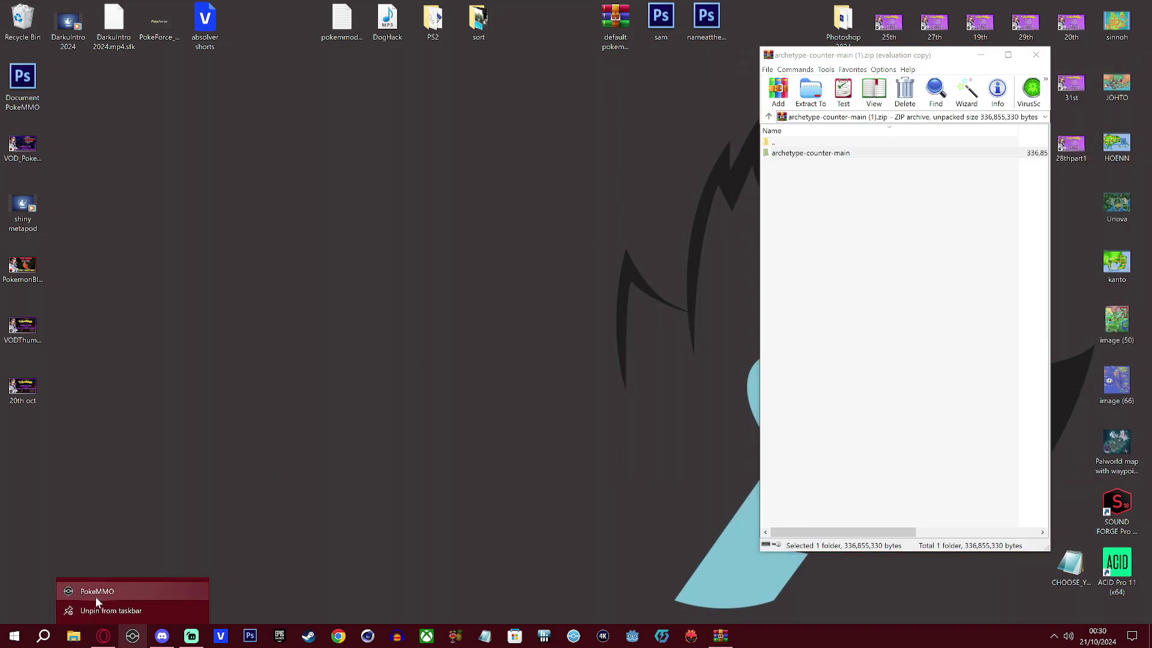
Open PokeMMO's install folder from its taskbar shortcut's Properties > Open File Location.
right_click(144, 591)
left_click(198, 575)
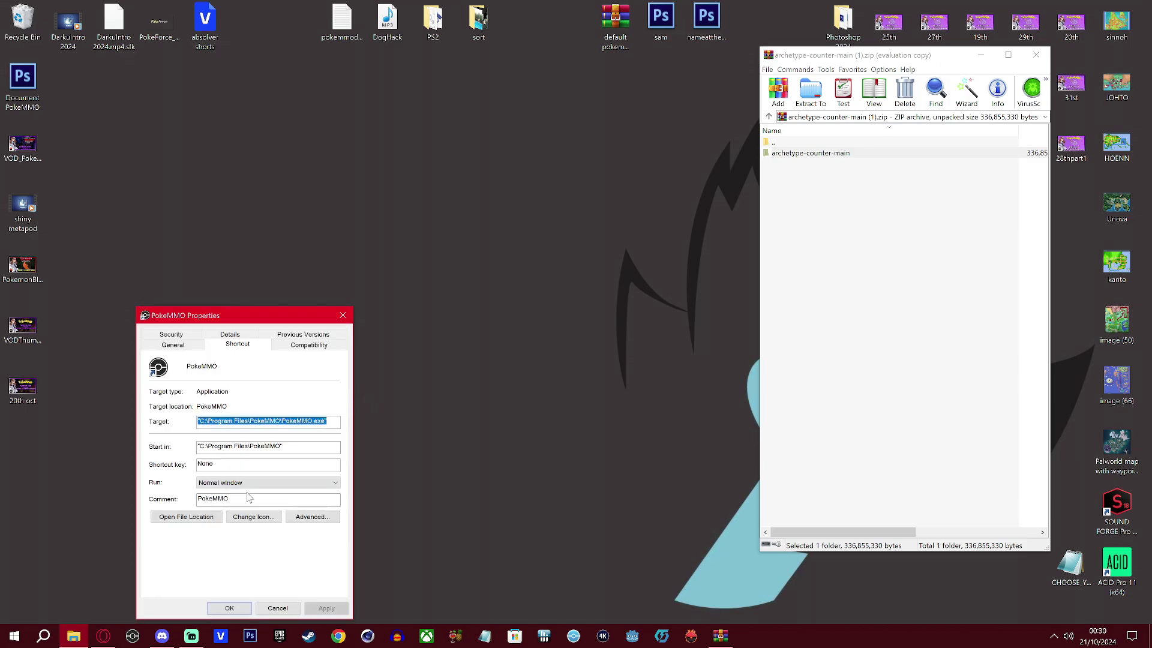
left_click(211, 520)
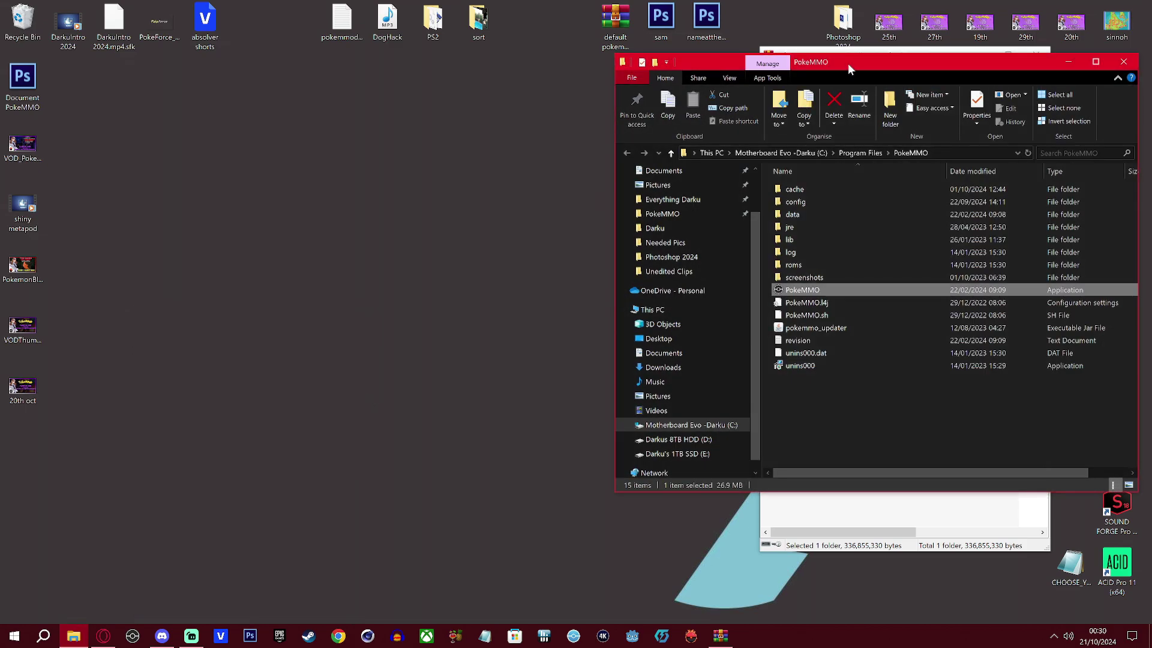
Move the PokeMMO folder window left and open data\mods.
left_click_drag(847, 63, 321, 107)
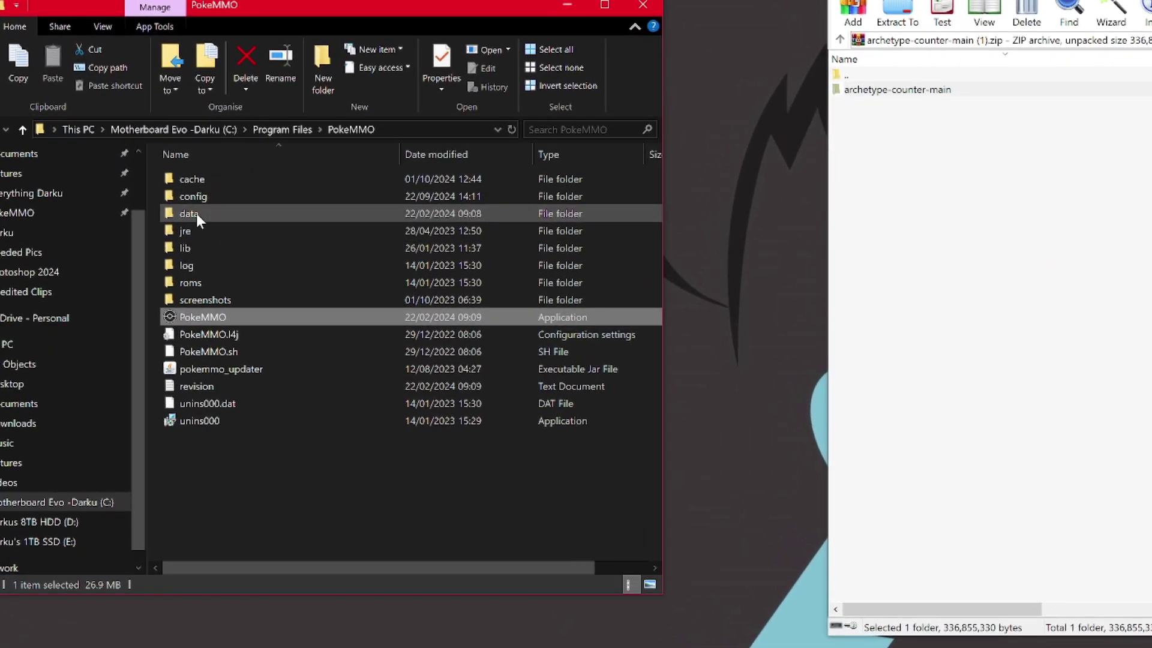
double_click(179, 215)
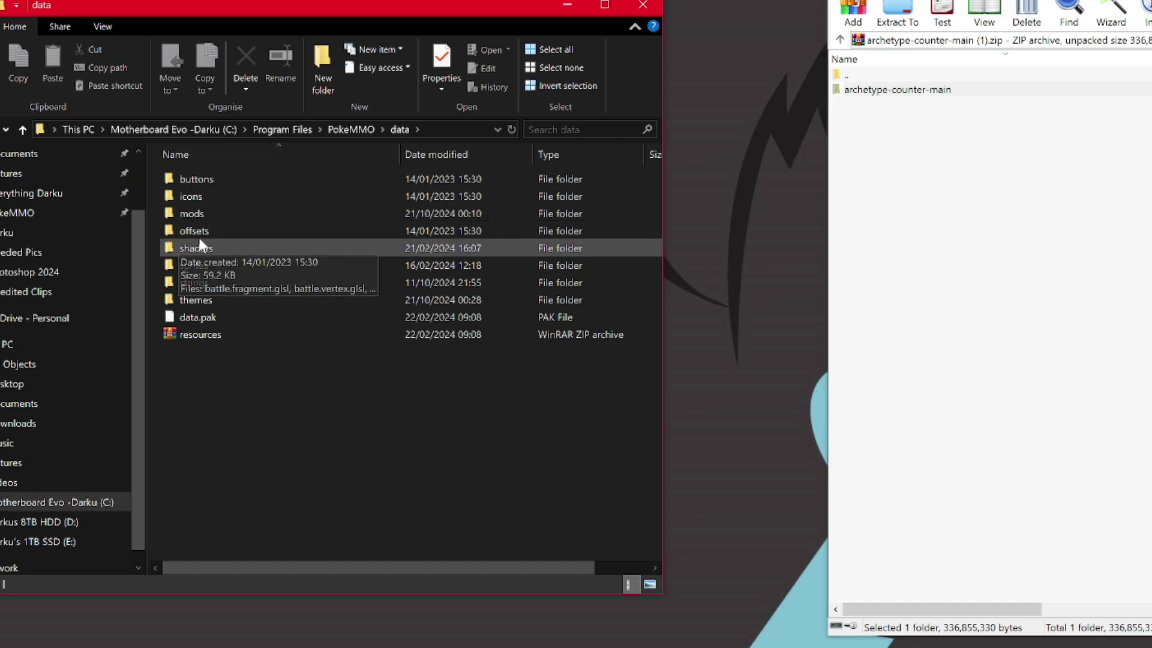
double_click(225, 214)
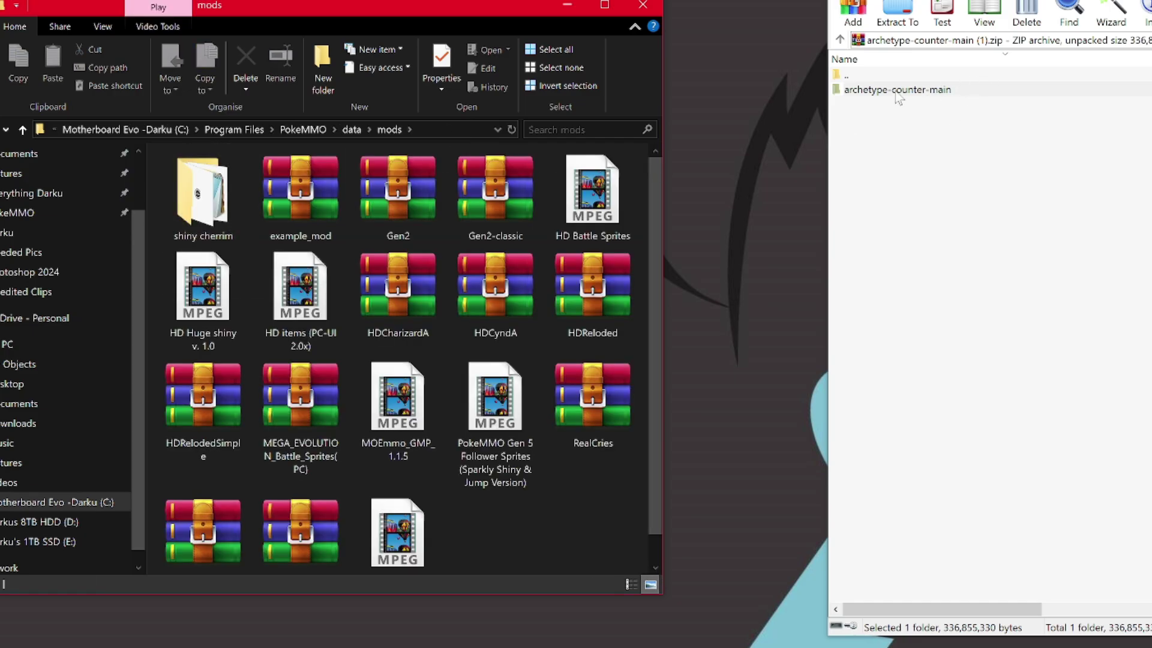
Drag archetype-counter-main from WinRAR into the mods folder, then move that window right.
left_click(859, 89)
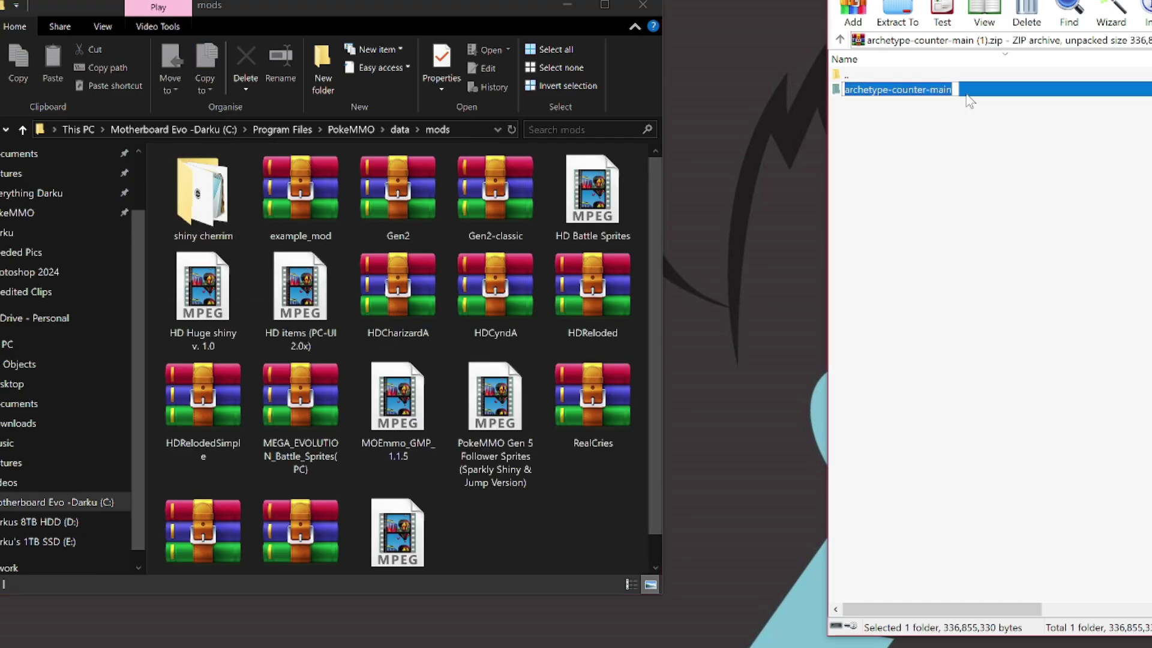
left_click_drag(528, 530, 529, 530)
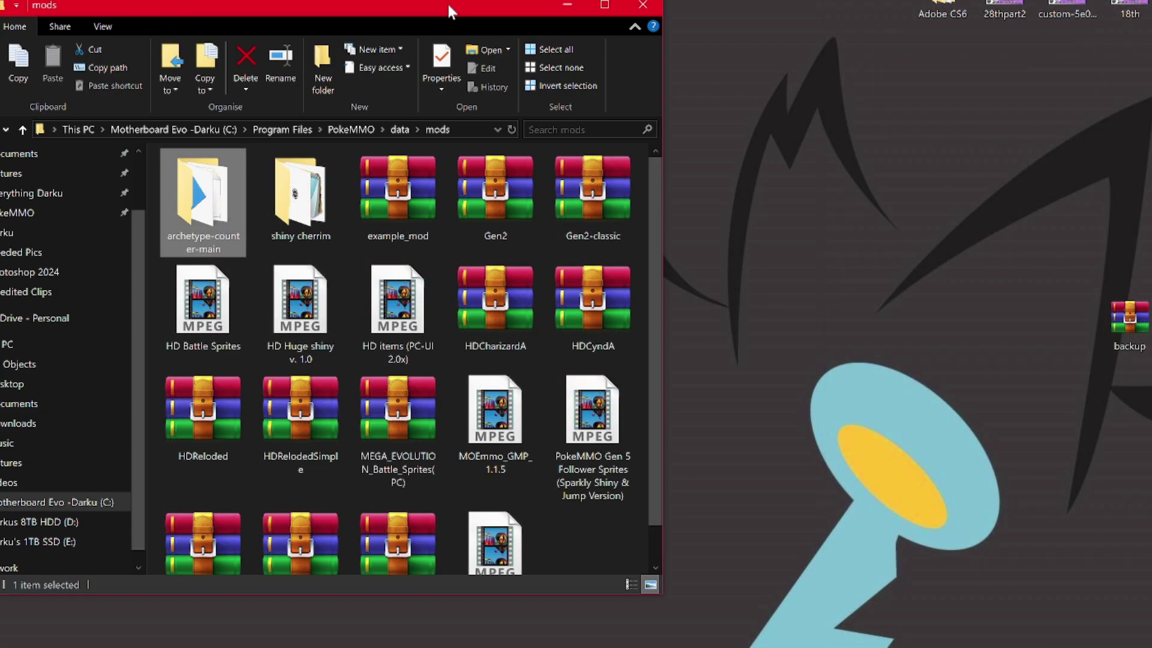
left_click_drag(447, 2, 602, 24)
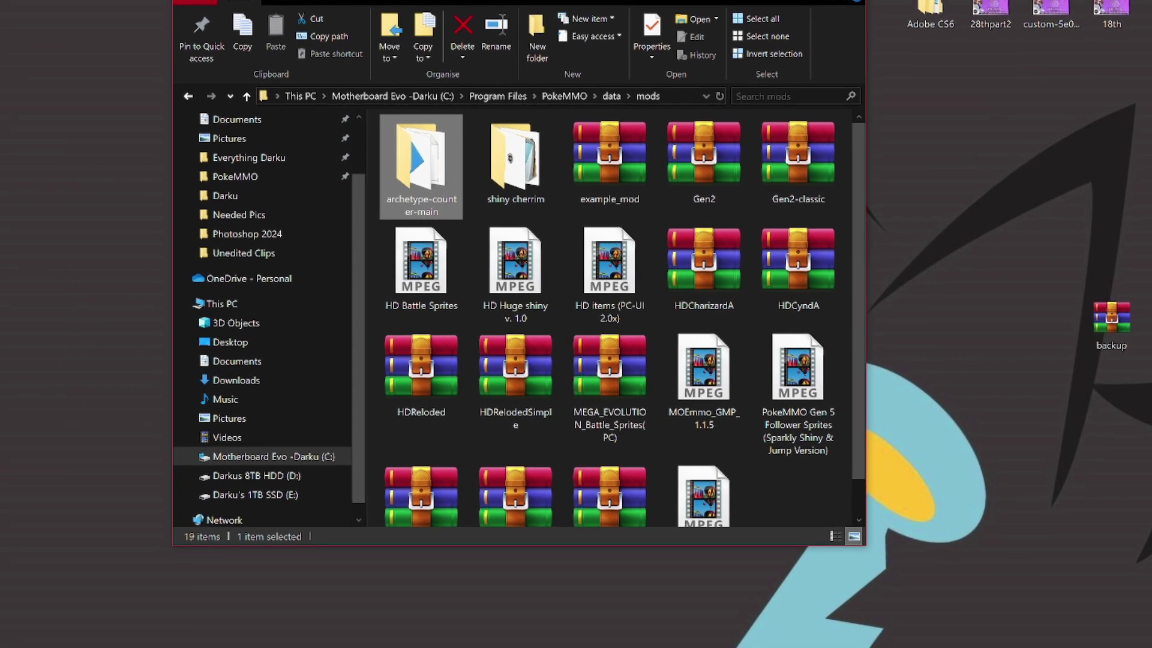
left_click_drag(461, 2, 877, 43)
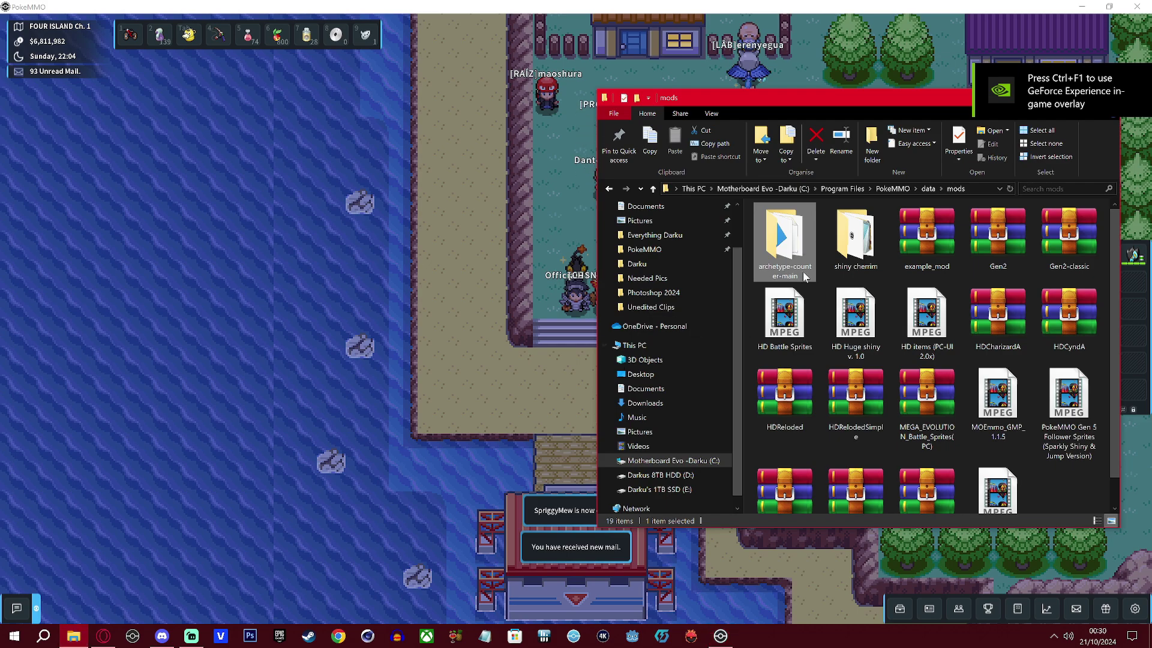
Run the Archetype Counter shortcut in archetype-counter-main and acknowledge the Toast Notification Detection warning.
double_click(789, 241)
left_click_drag(840, 98, 235, 80)
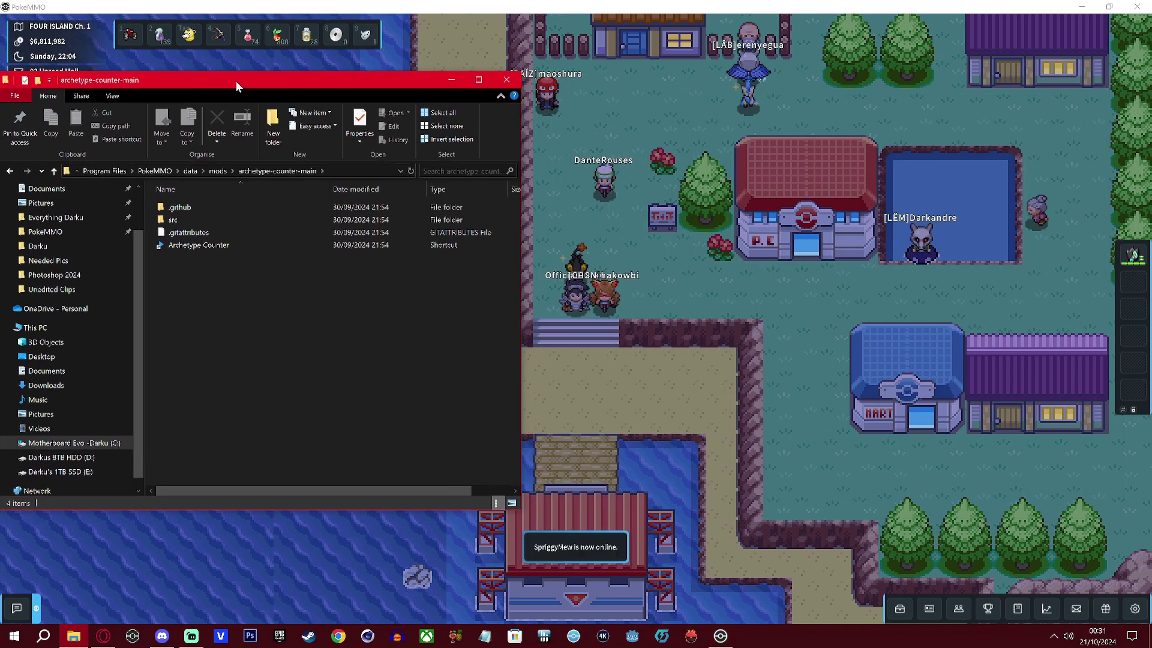
left_click(192, 245)
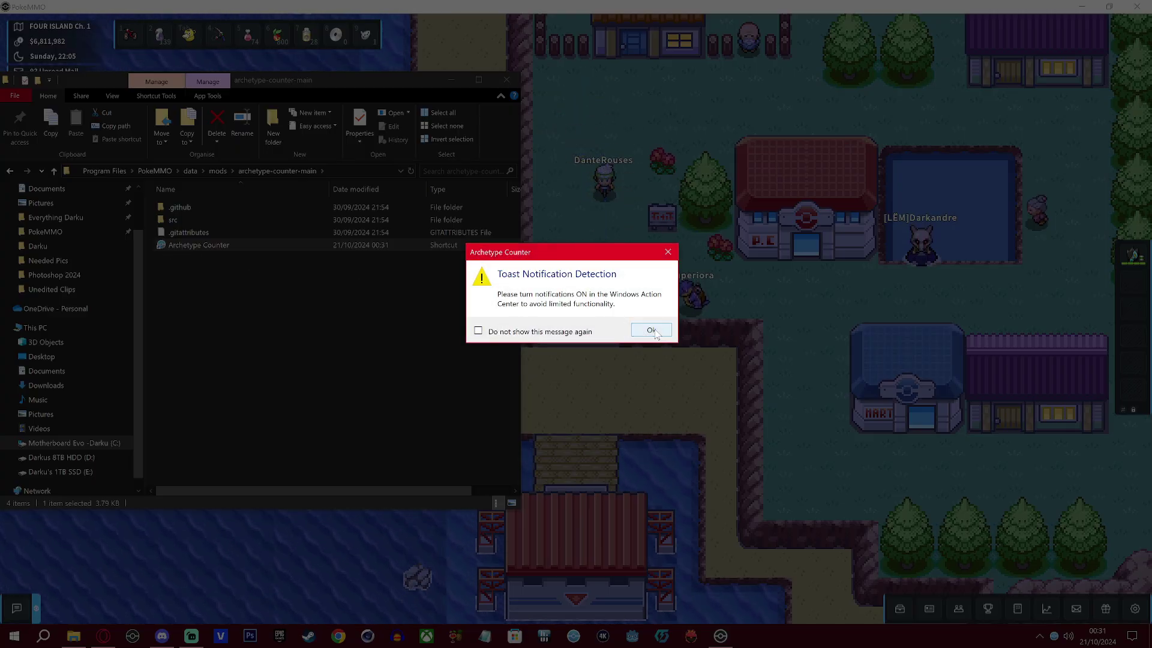
left_click(651, 330)
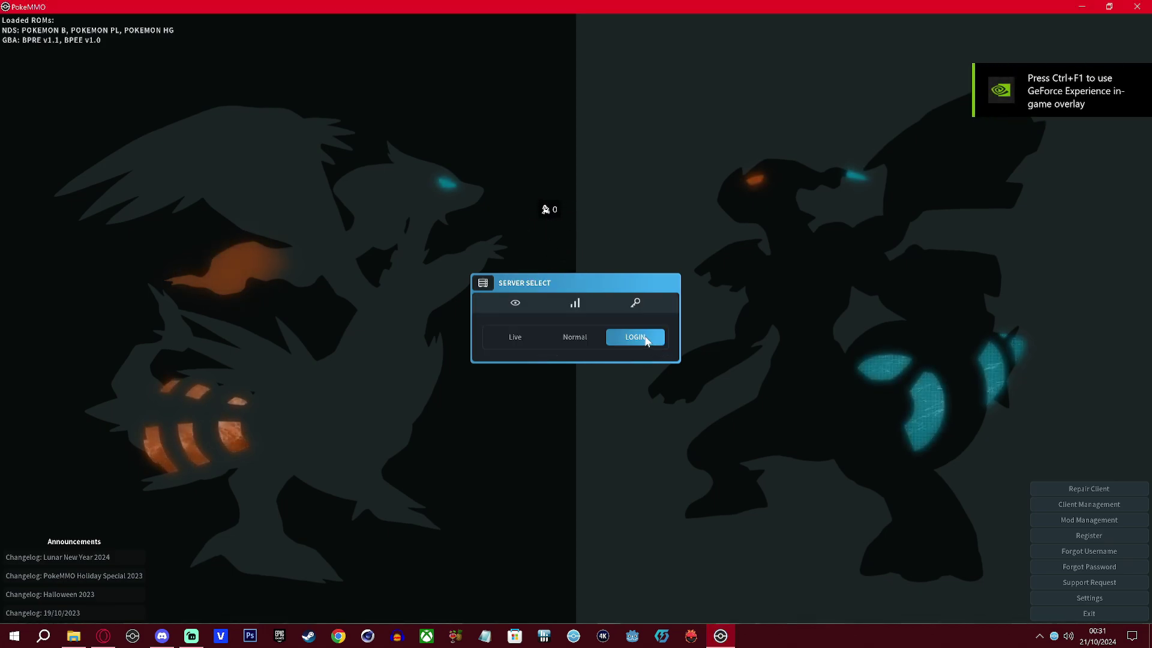
Log back into PokeMMO, enter the game, and move the encounter counter down onto the map.
left_click(635, 336)
left_click(630, 344)
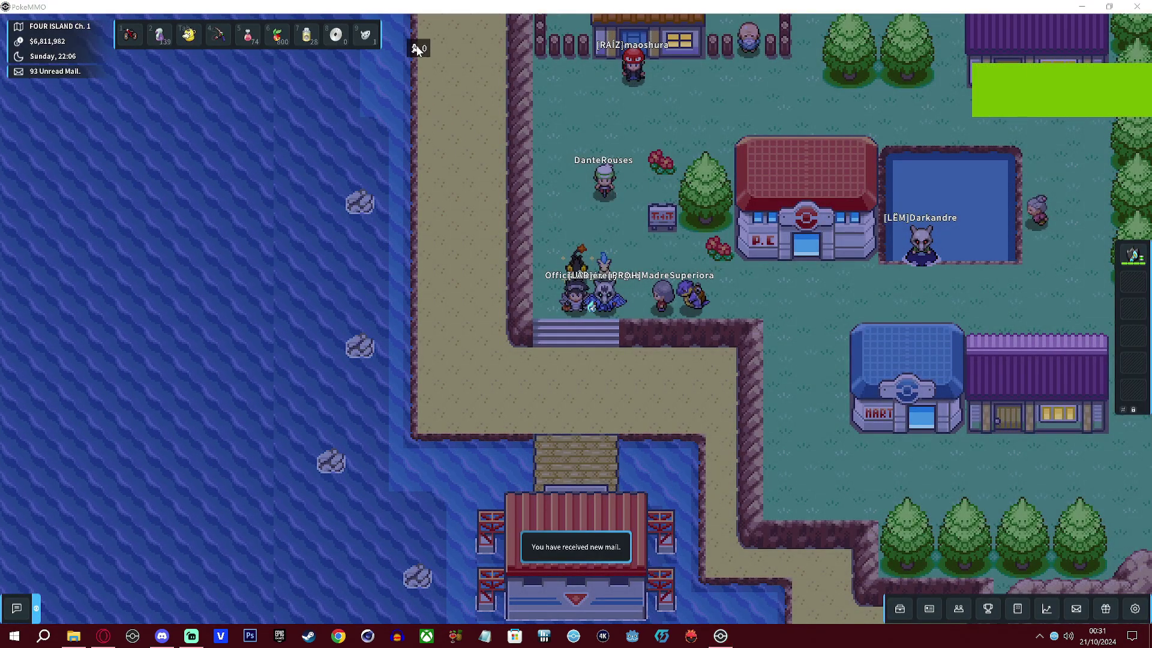
left_click_drag(417, 50, 457, 189)
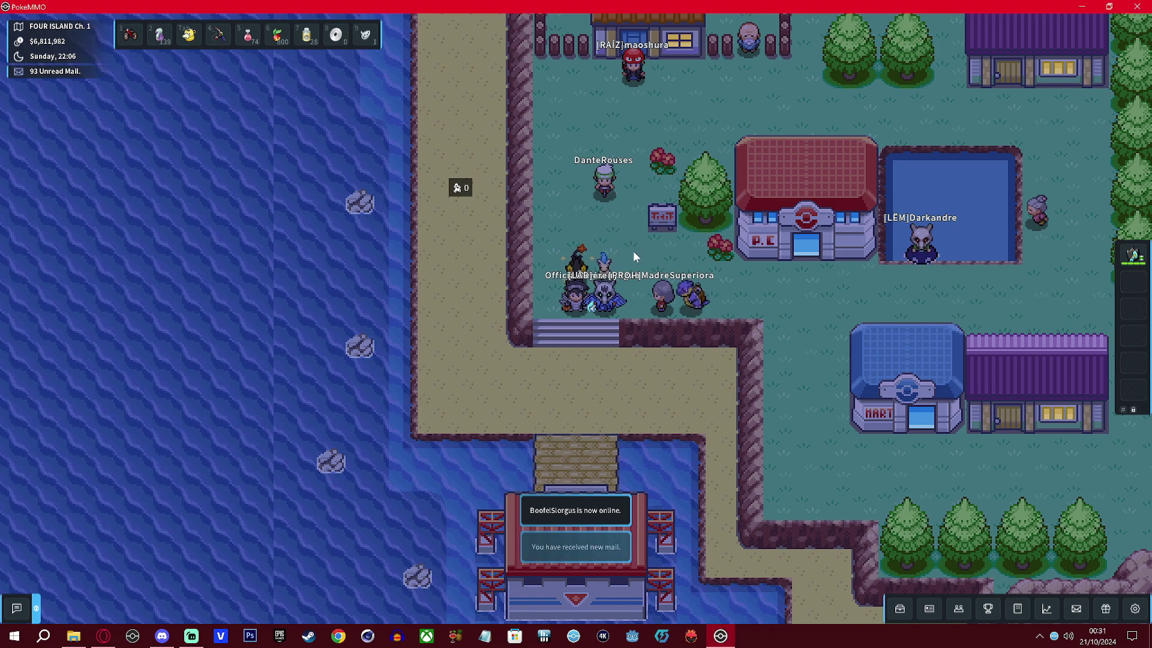
Walk to the Four Island pond, fish up a wild Poliwag Lv. 37, and run from it.
key("Down")
key("Left")
key("Down")
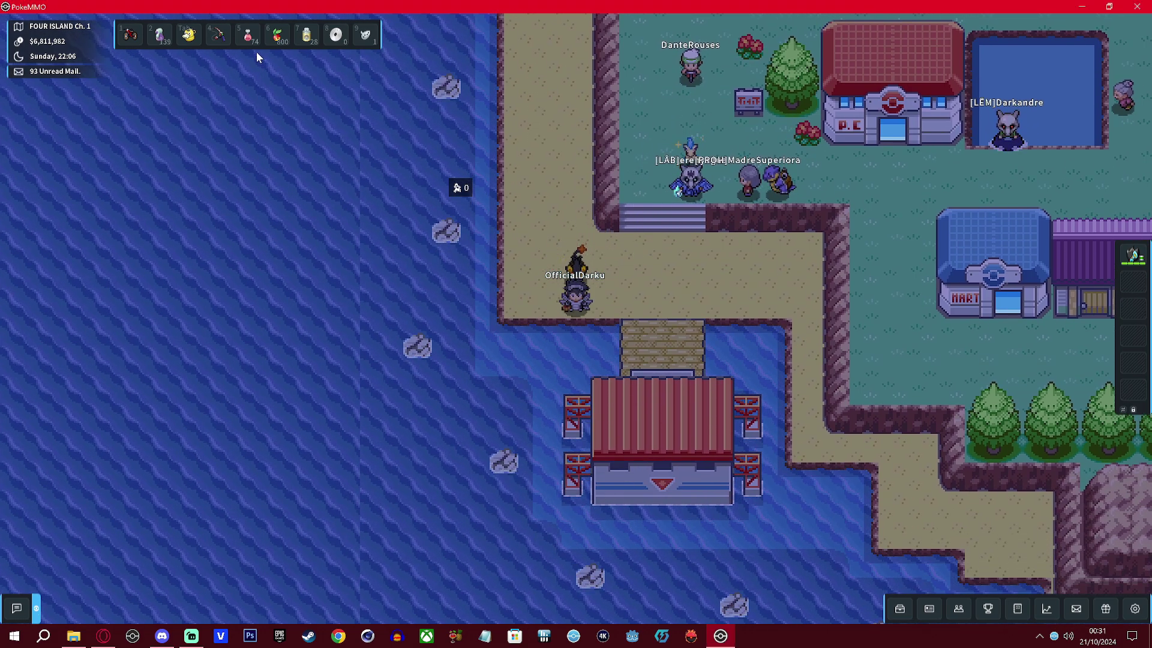
left_click(223, 37)
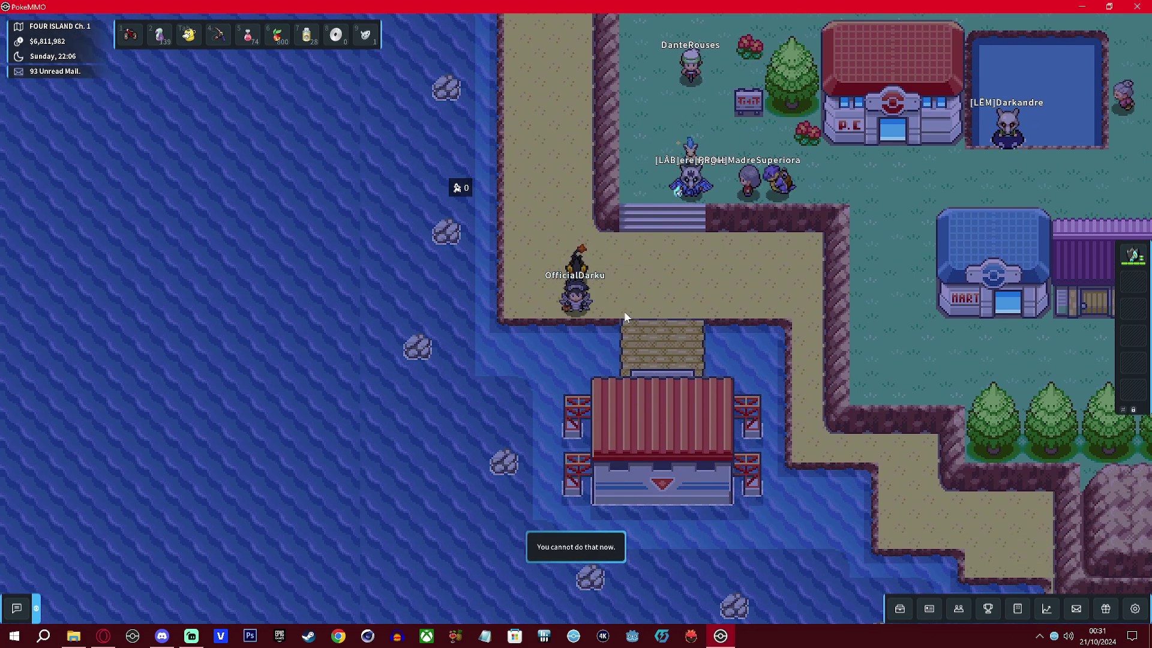
key("Right")
key("Up")
key("Right")
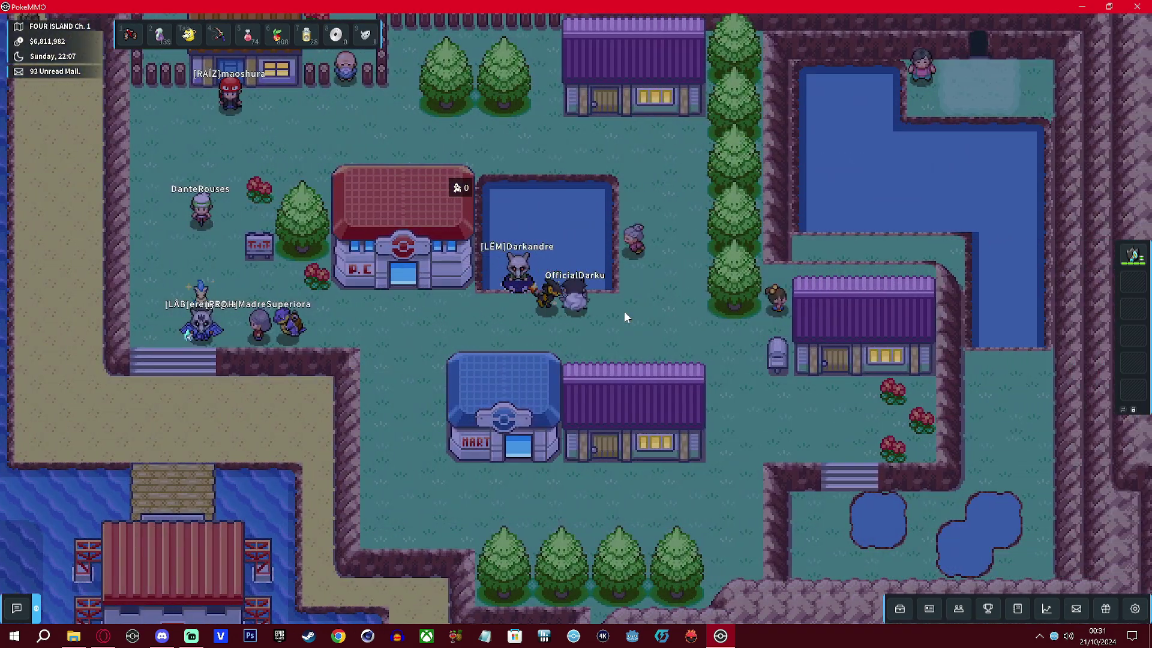
left_click(218, 36)
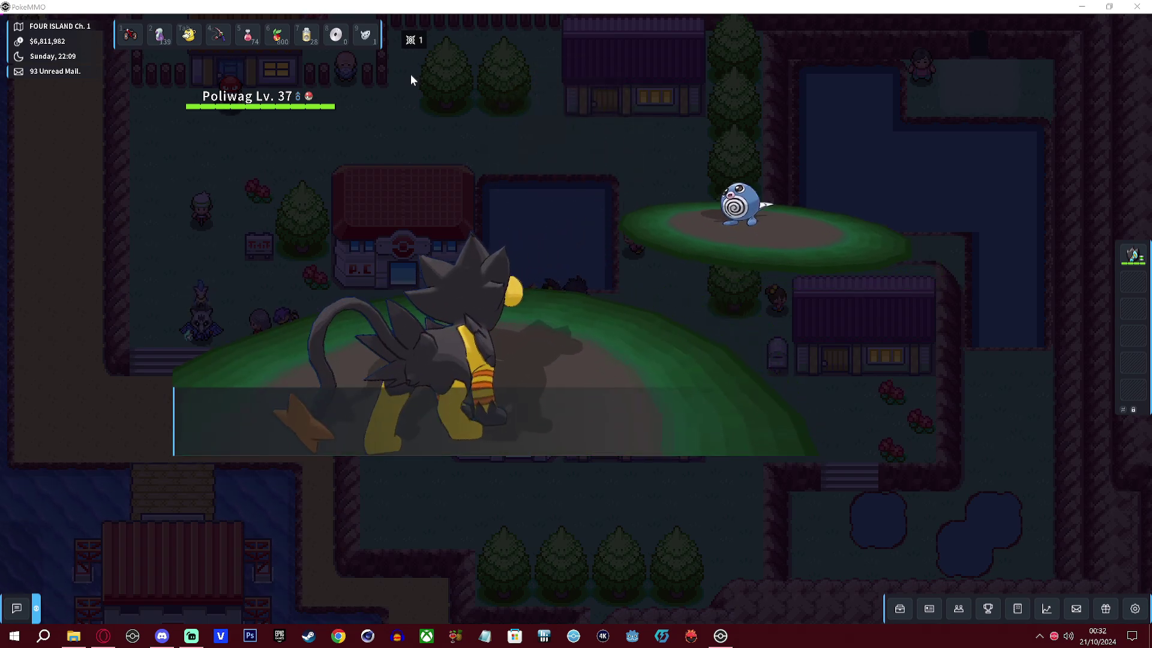
left_click(379, 442)
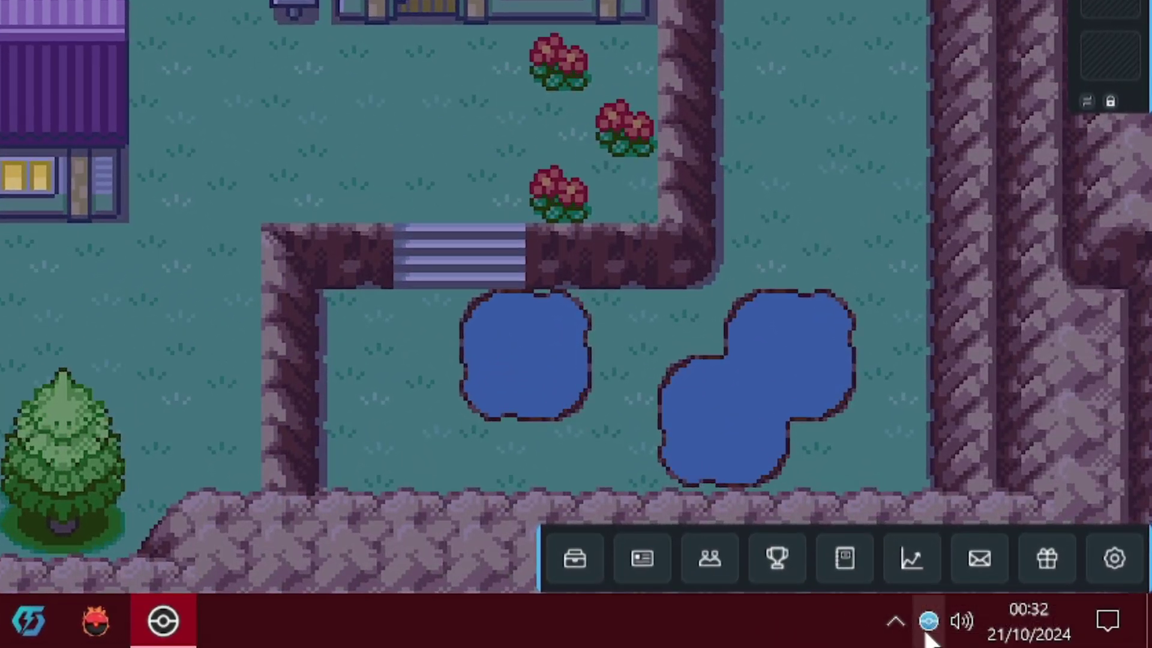
Pin the NVIDIA icon from the hidden-icons flyout to the visible tray and open the Archetype Counter menu.
left_click(894, 623)
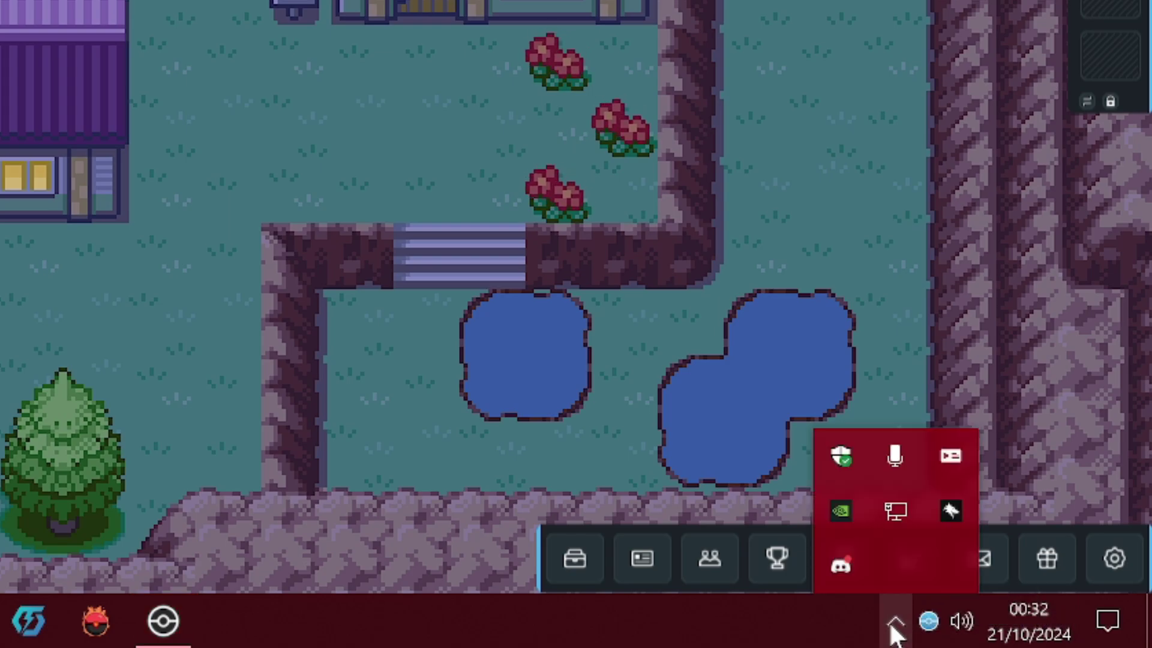
right_click(929, 624)
left_click(843, 639)
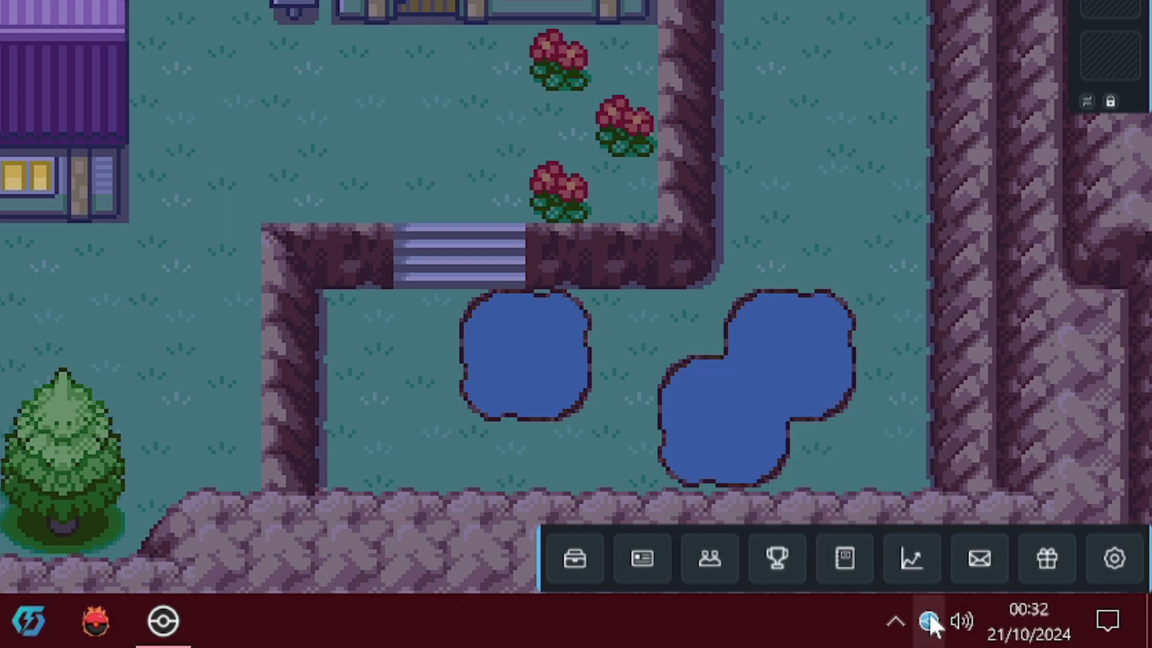
left_click(892, 621)
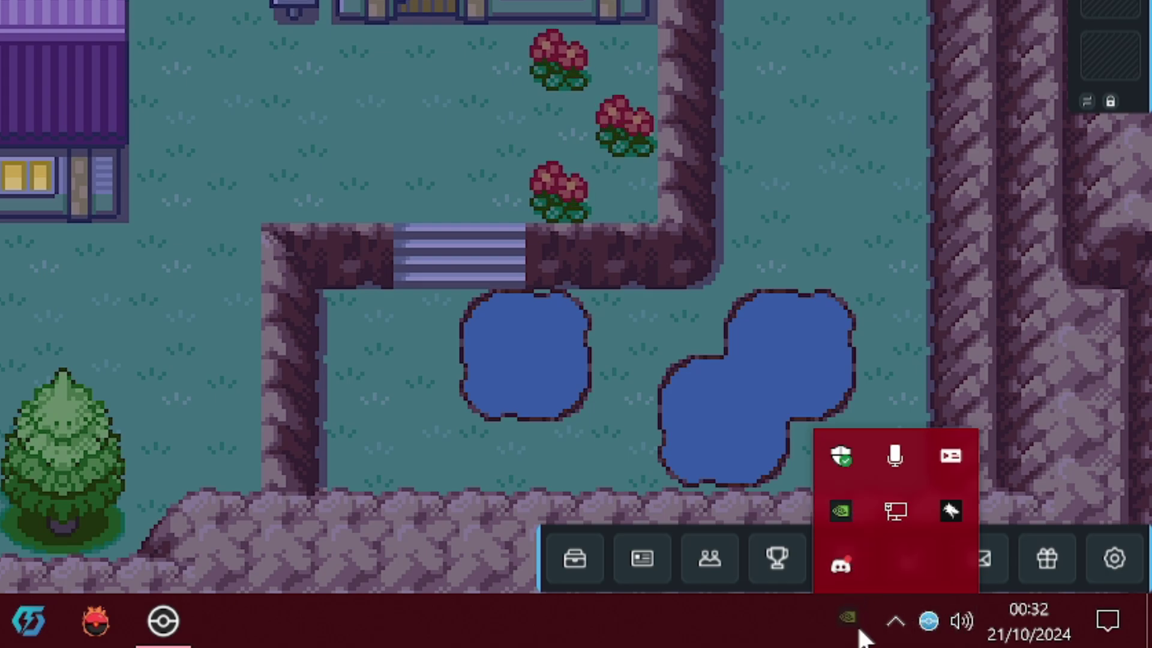
left_click_drag(861, 637, 861, 637)
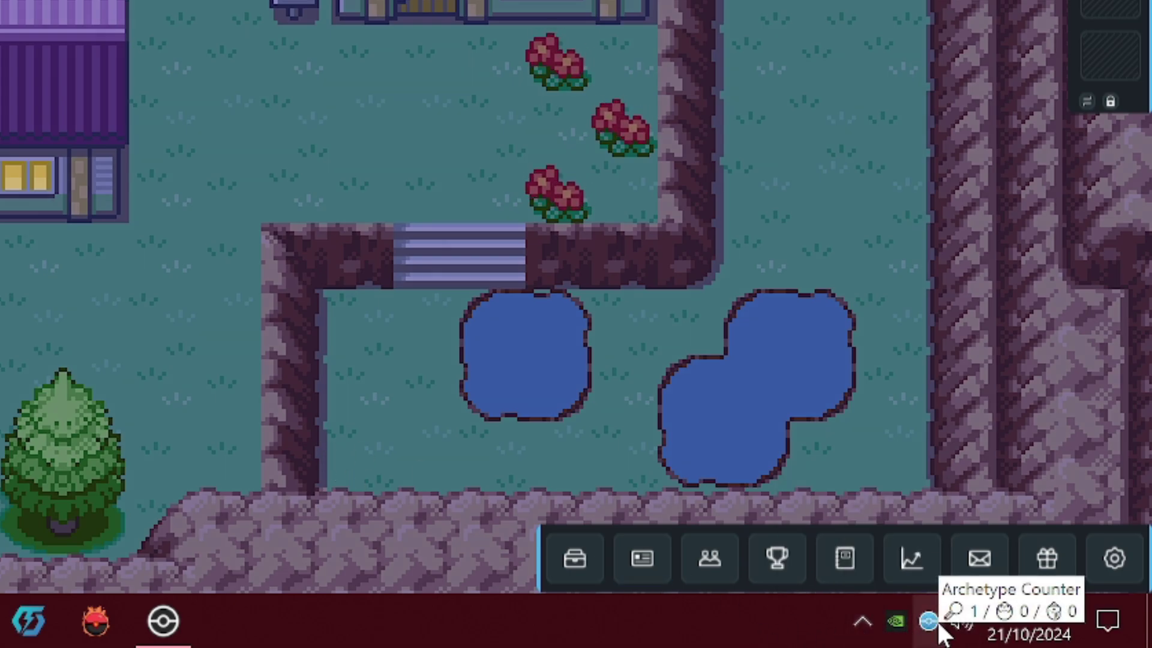
right_click(940, 628)
View the Archetype Counter's Encountered and Settings submenus.
mouse_move(844, 400)
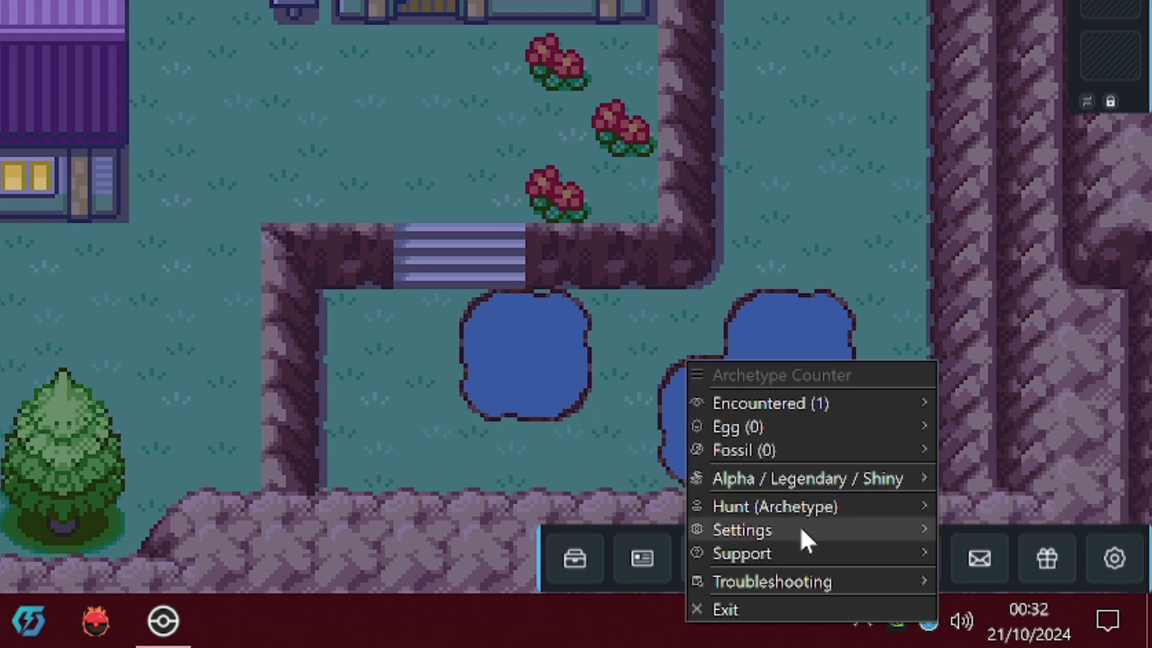
mouse_move(801, 529)
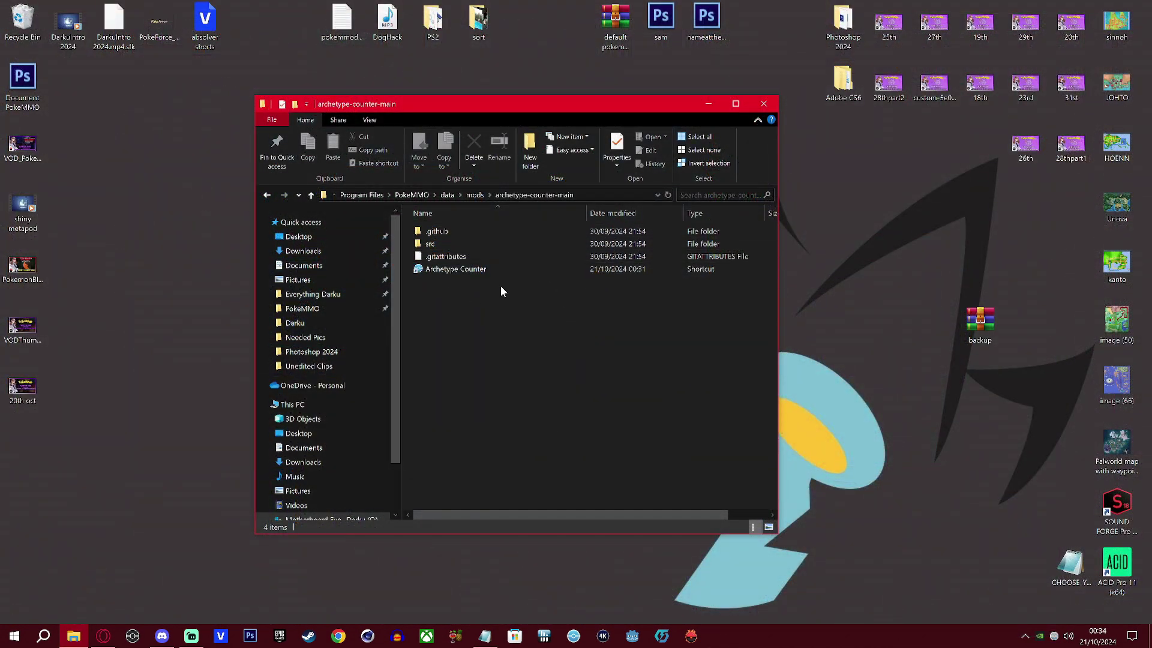
Try pinning the Archetype Counter shortcut by dragging it, then move the Explorer window up and left.
left_click(433, 271)
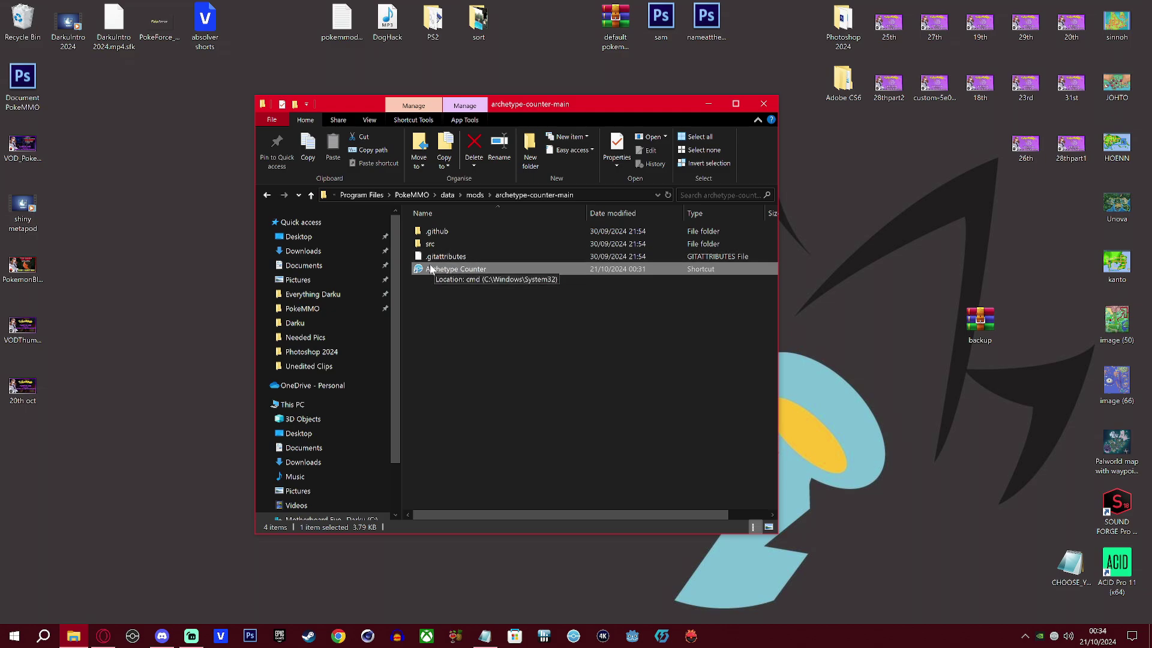
left_click_drag(441, 269, 459, 287)
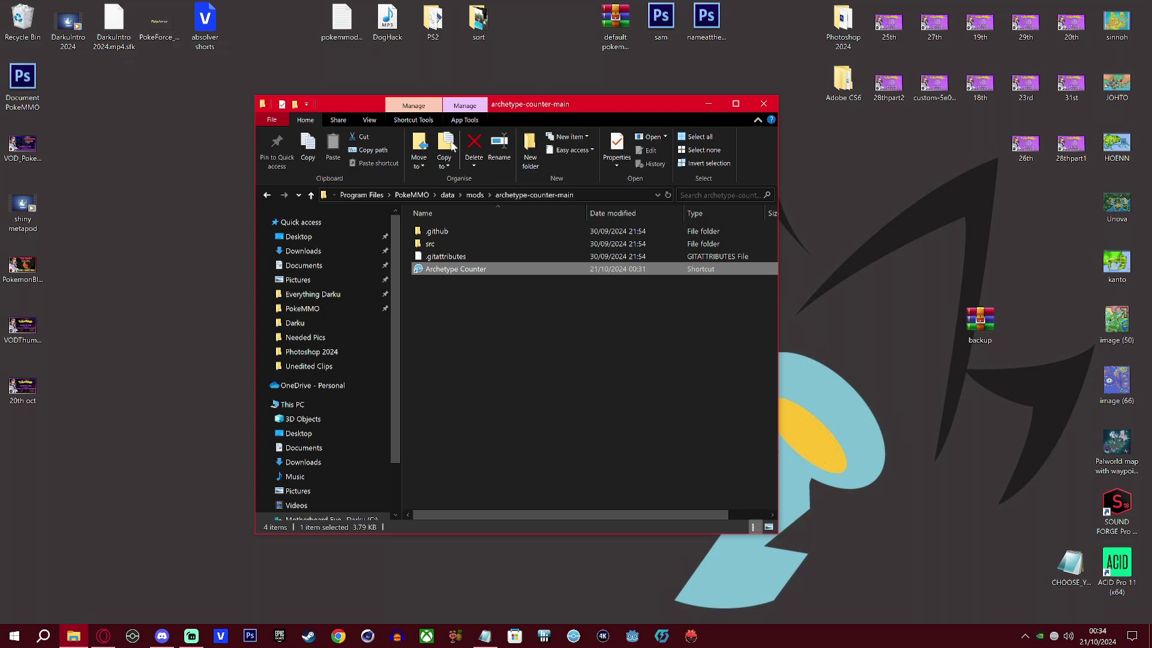
left_click_drag(544, 104, 423, 81)
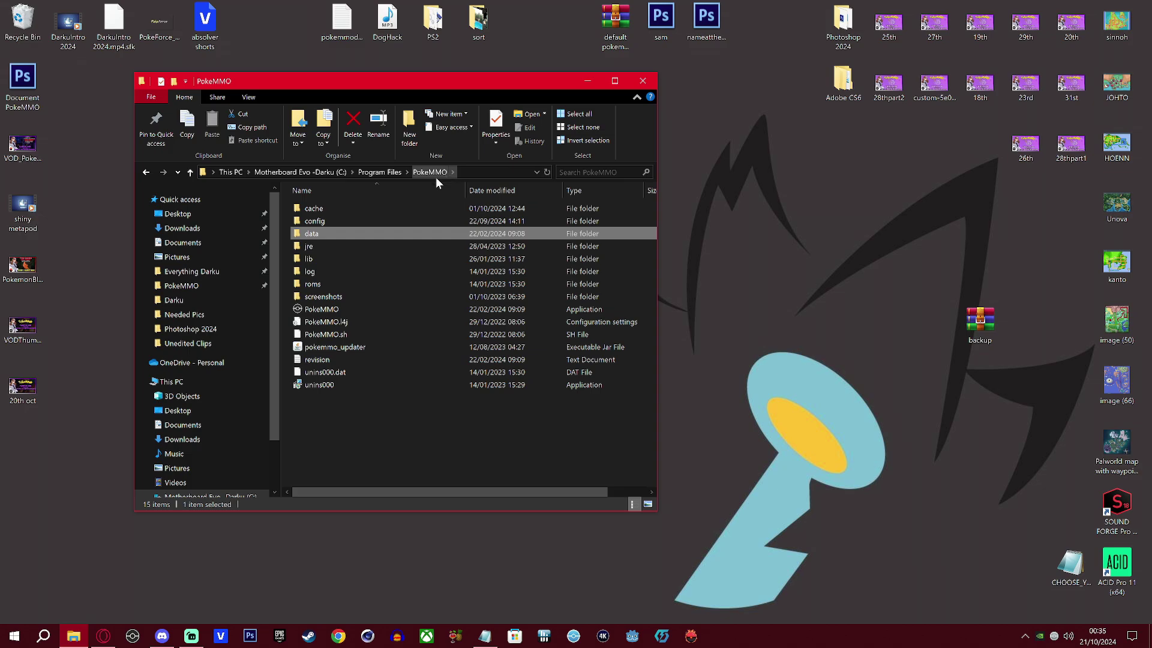
Go through data, themes and archetype, and open CHOOSE_YOUR_COLORS.xml in Notepad.
double_click(319, 235)
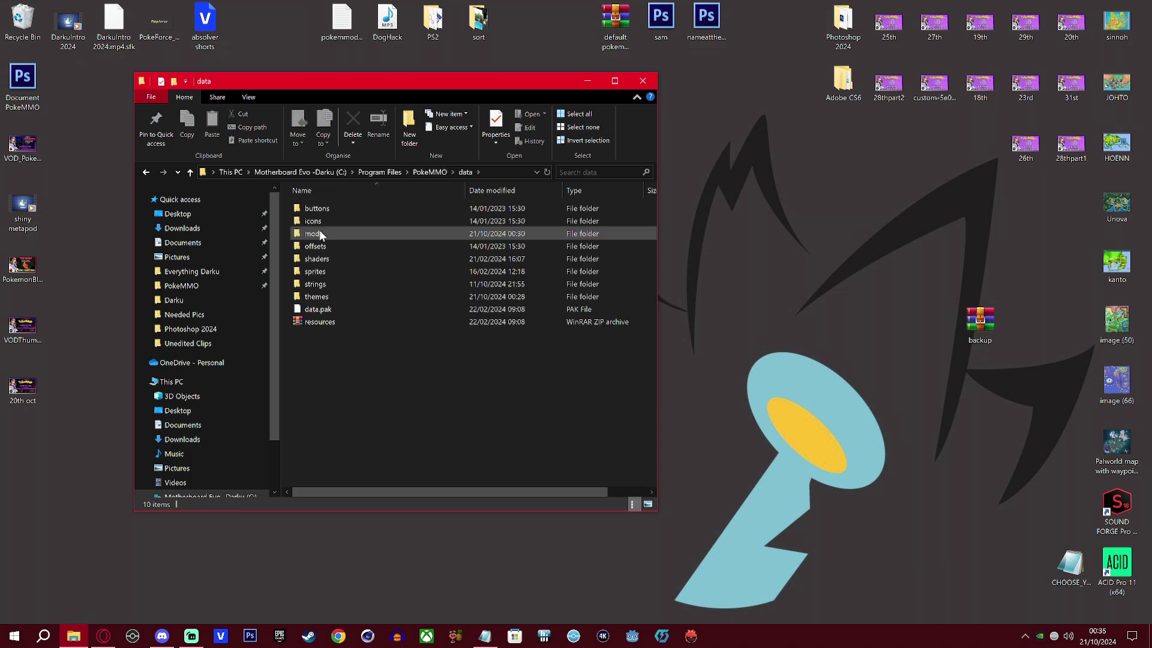
double_click(337, 293)
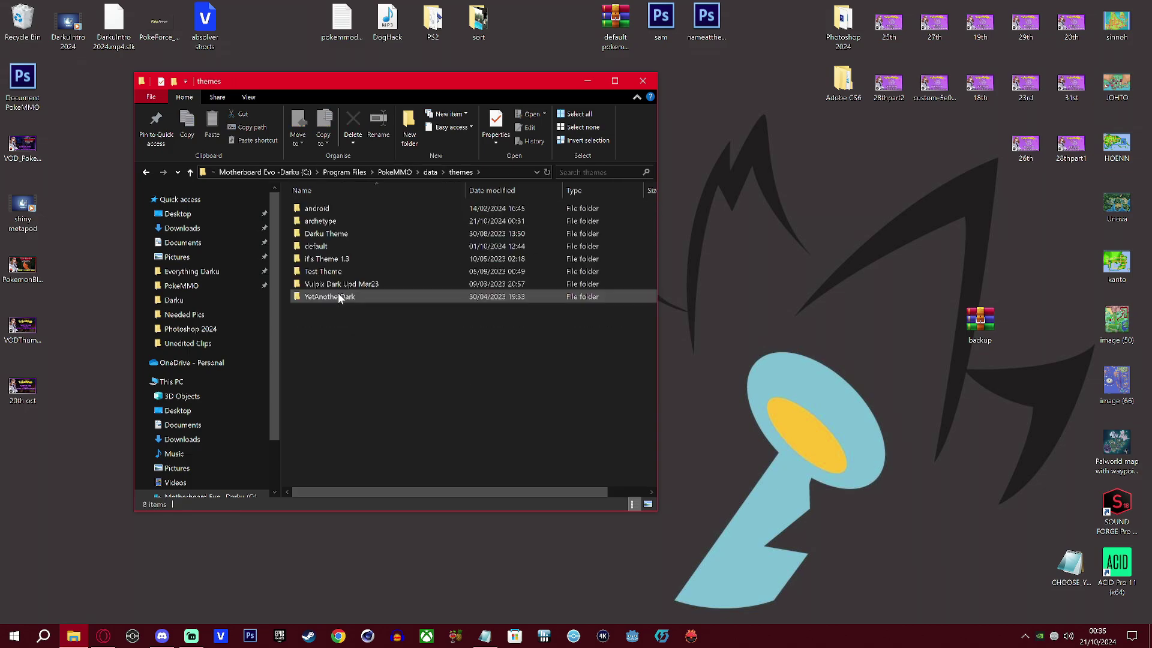
double_click(340, 220)
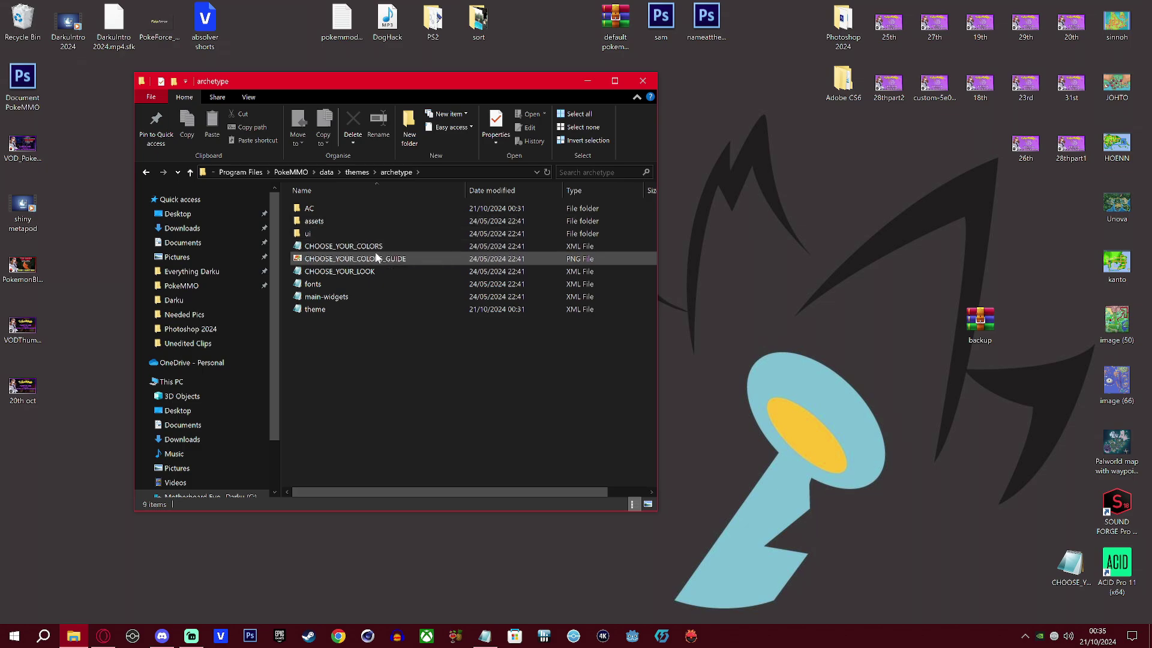
double_click(343, 247)
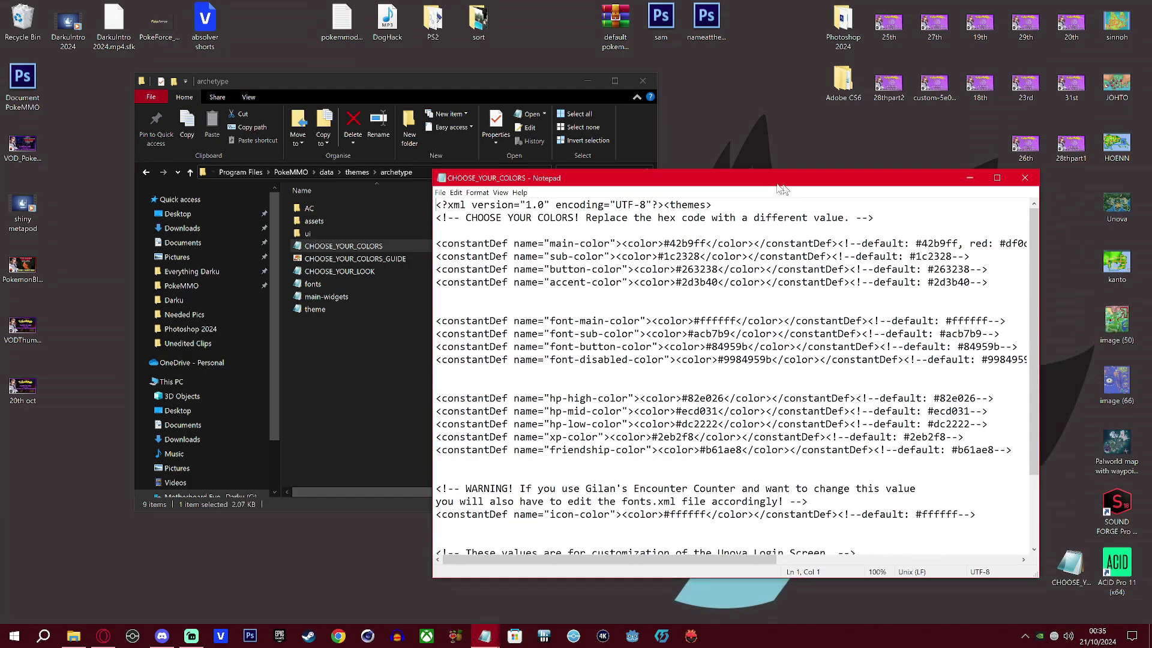
Select the main-color hex 42b9ff in Notepad and open the CHOOSE_YOUR_COLORS_GUIDE image.
left_click_drag(781, 183, 683, 179)
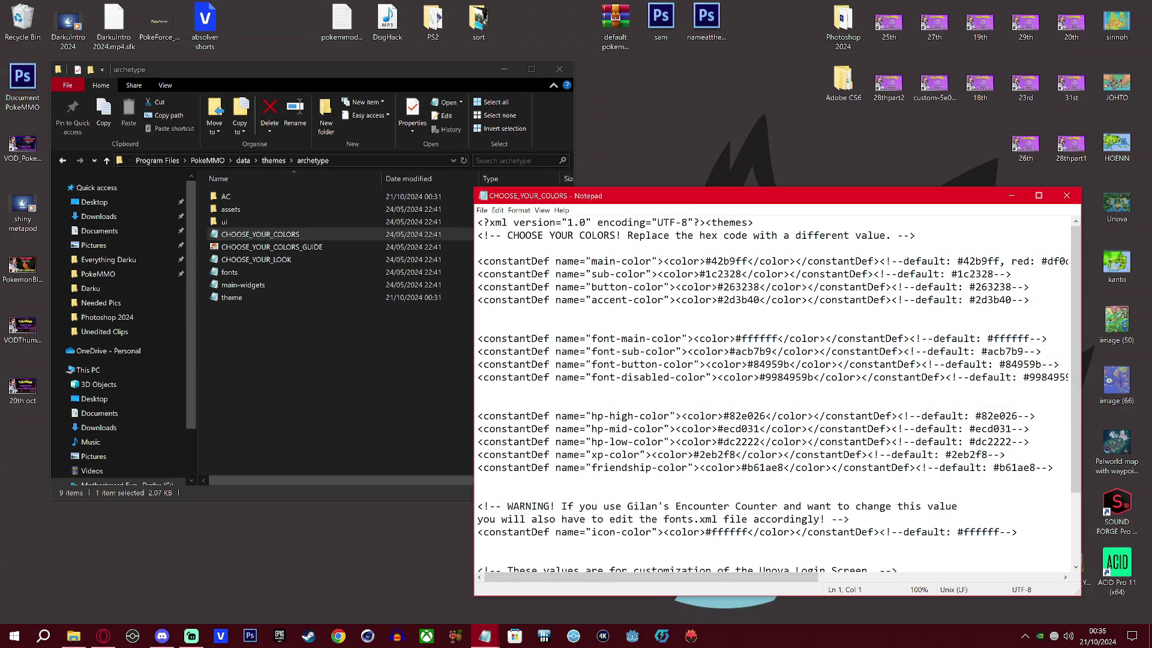
left_click_drag(712, 261, 748, 261)
double_click(276, 248)
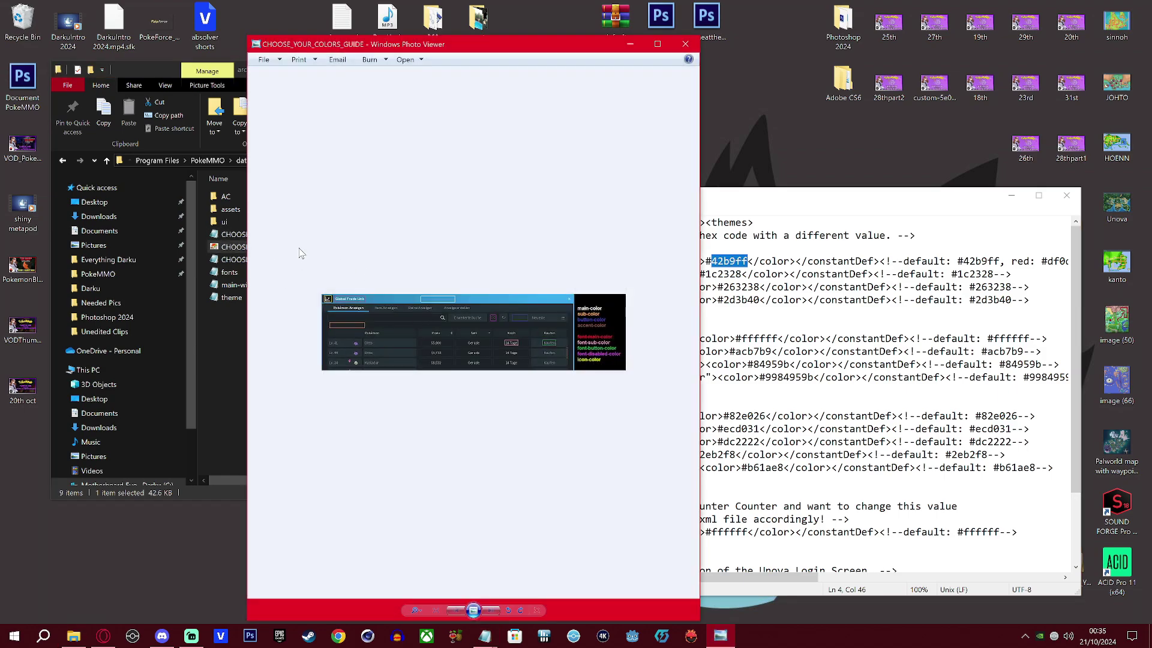
Zoom and pan the colour guide between the Pokémon column and colour-name legend, then close it.
left_click_drag(363, 45, 611, 49)
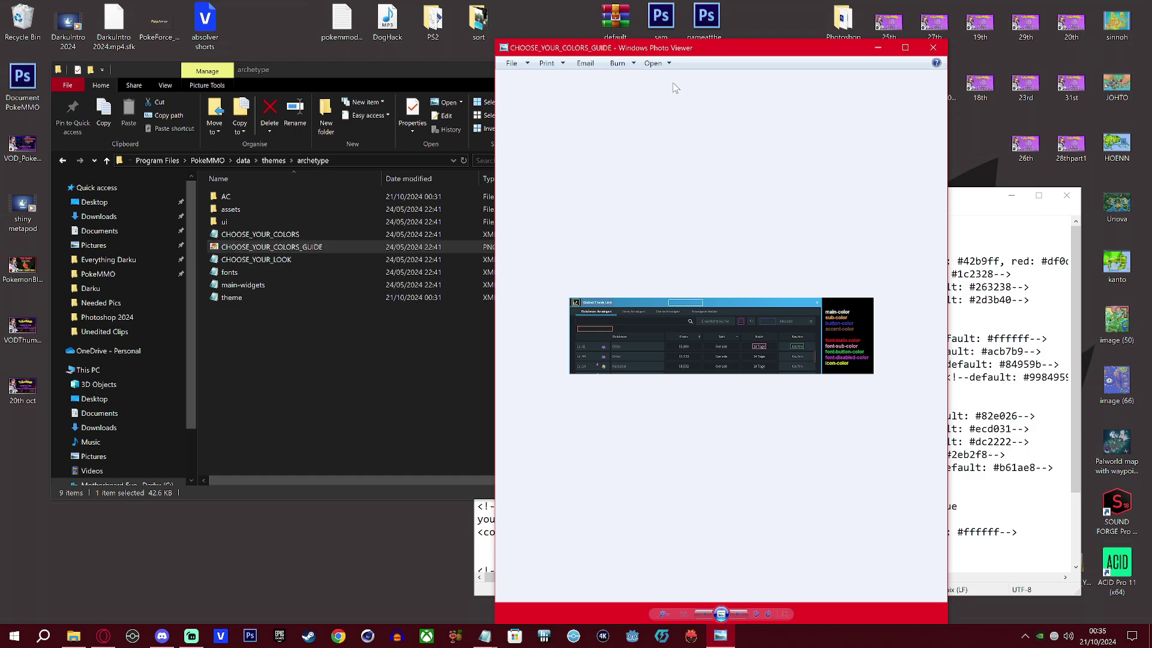
scroll(702, 364, "up", 3)
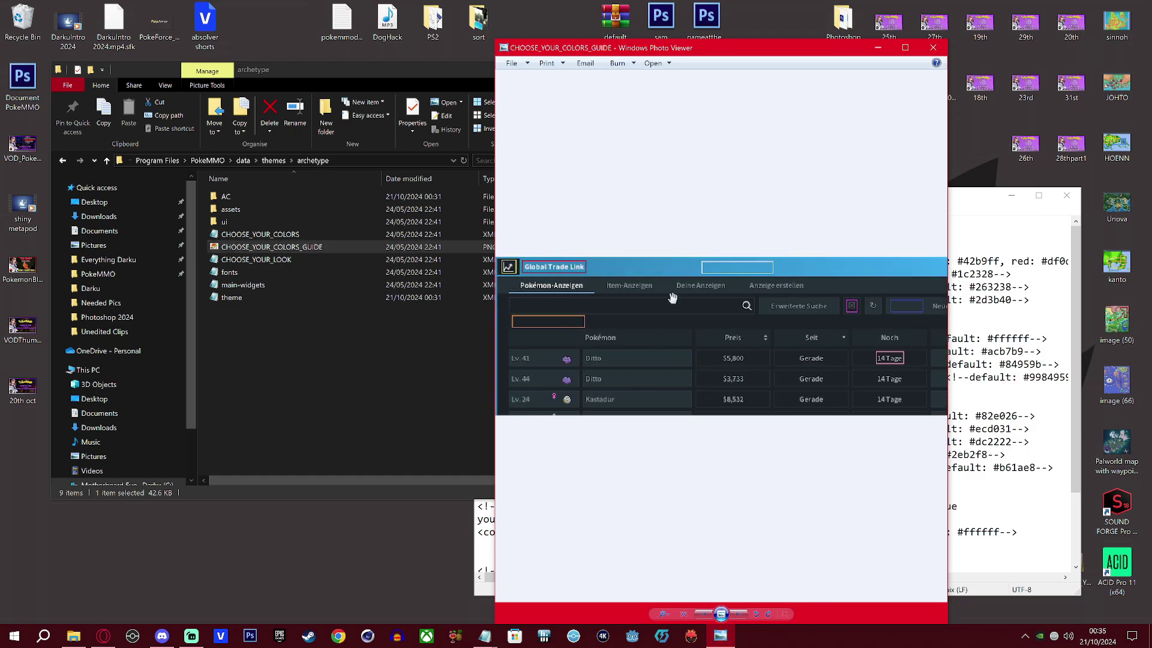
left_click_drag(823, 358, 645, 354)
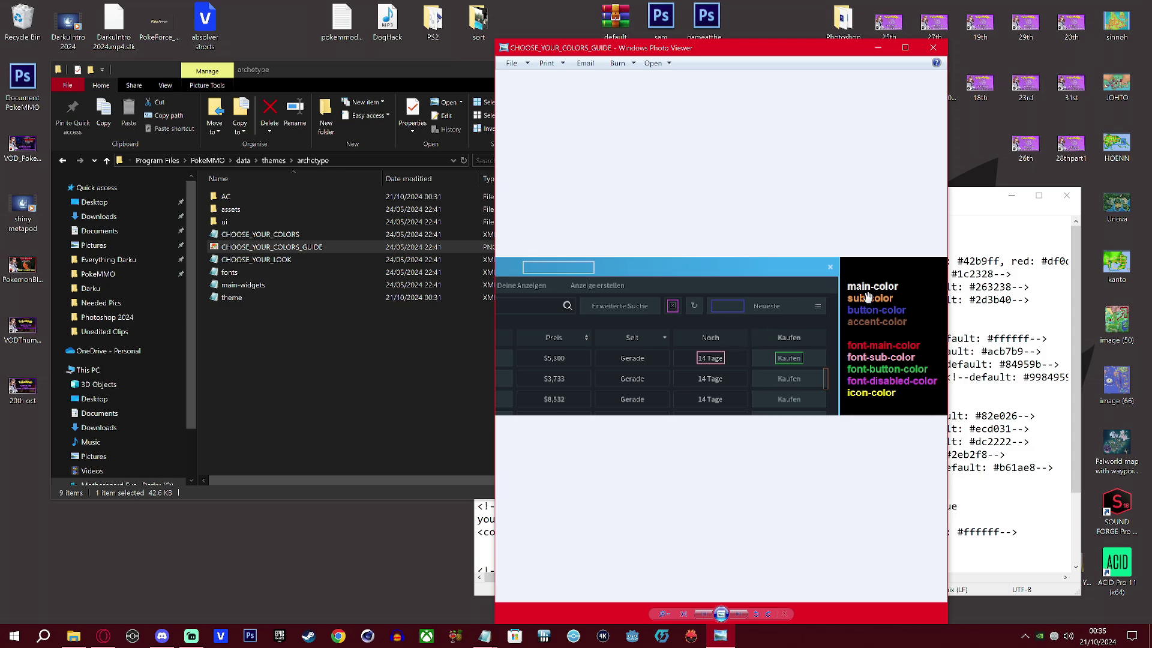
left_click_drag(558, 259, 714, 275)
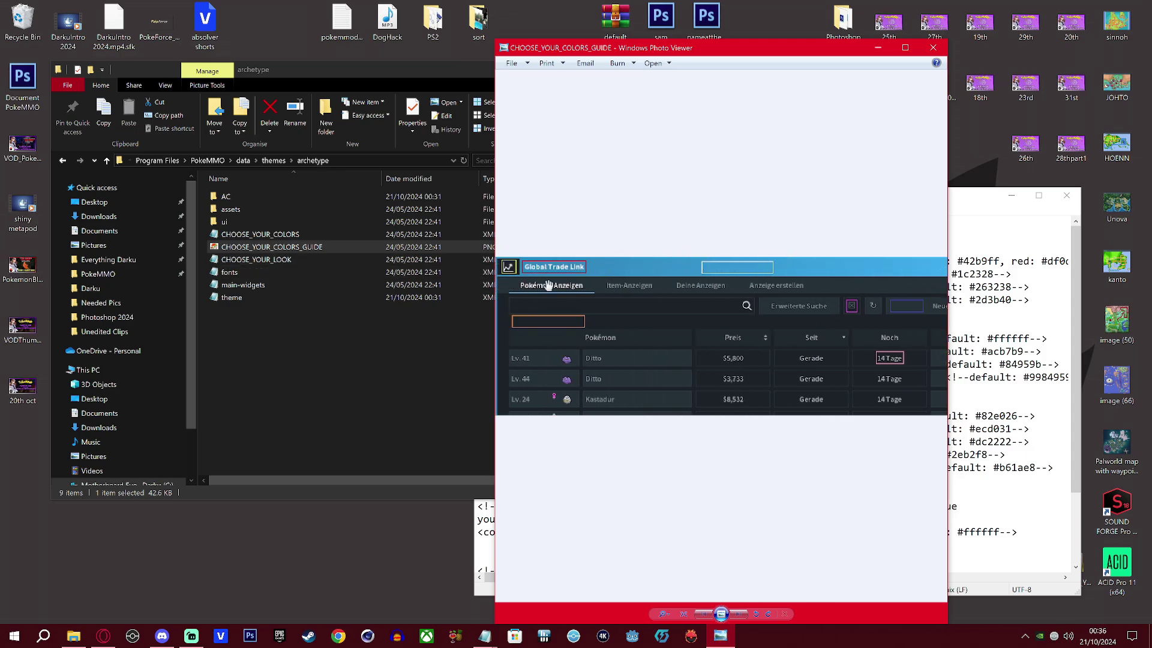
left_click_drag(827, 307, 646, 303)
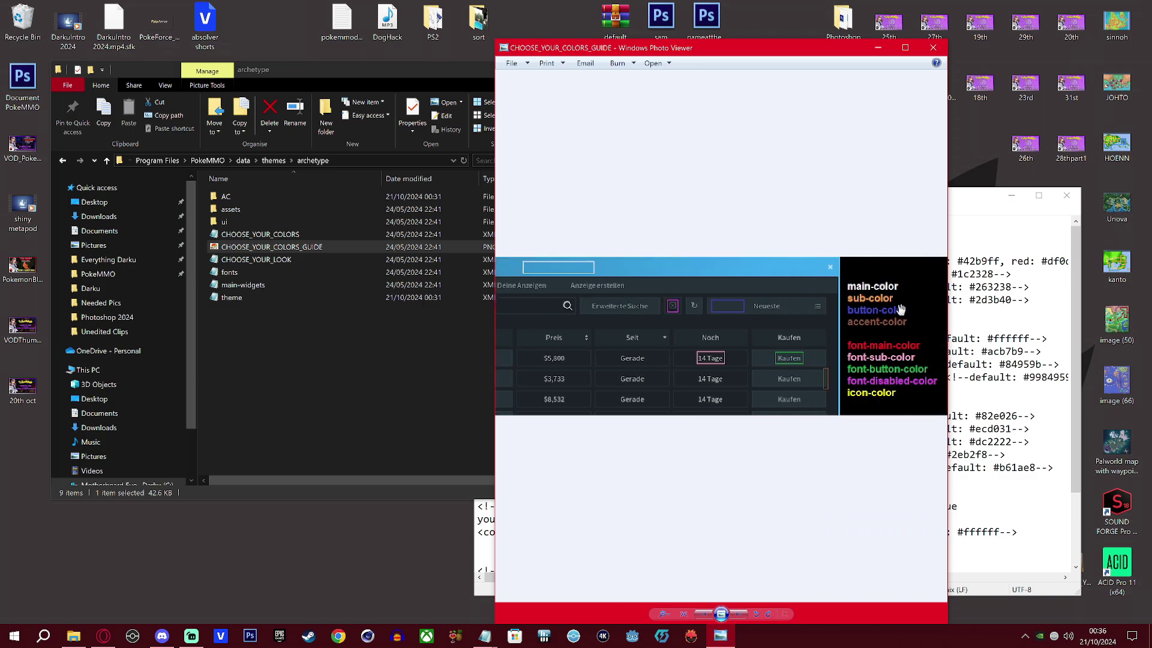
left_click_drag(548, 346, 728, 347)
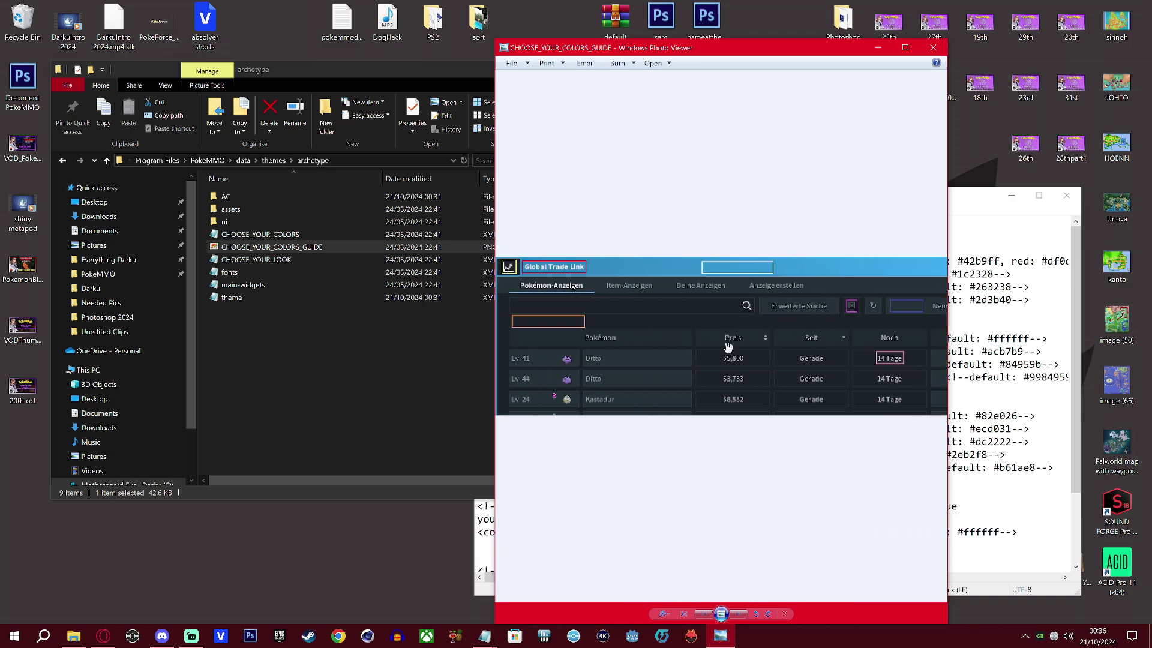
left_click_drag(815, 326, 635, 327)
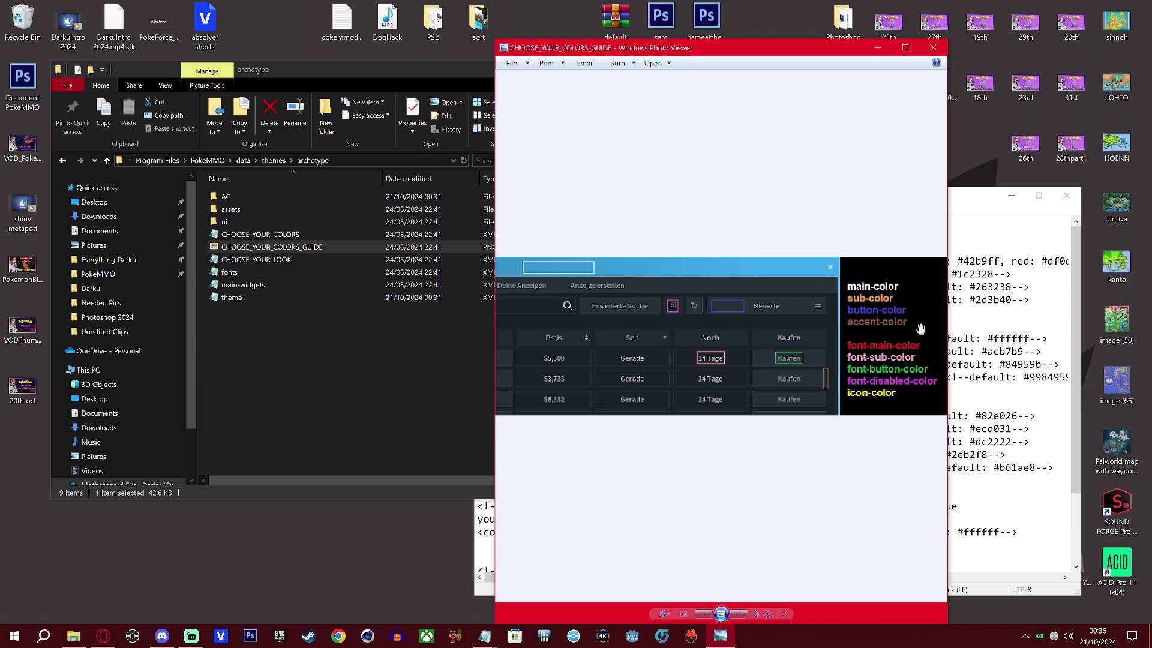
left_click_drag(689, 330, 869, 322)
left_click(932, 47)
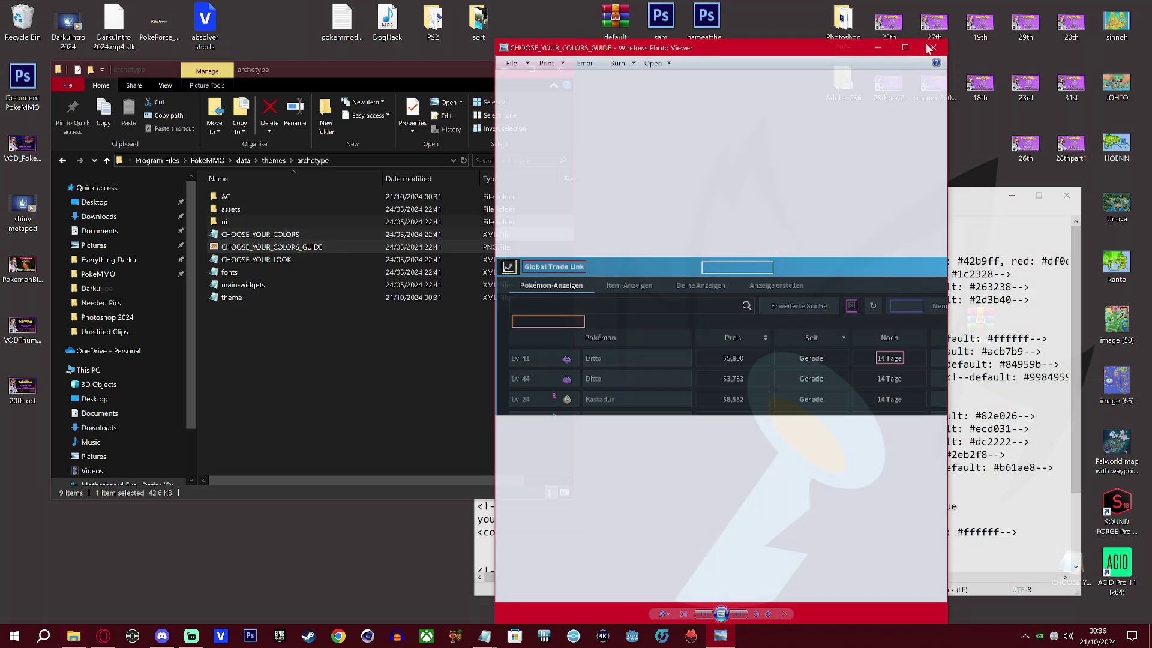
left_click(218, 238)
Reopen CHOOSE_YOUR_COLORS, mark main-color on line 4, and recheck the guide image's colour legend.
double_click(272, 236)
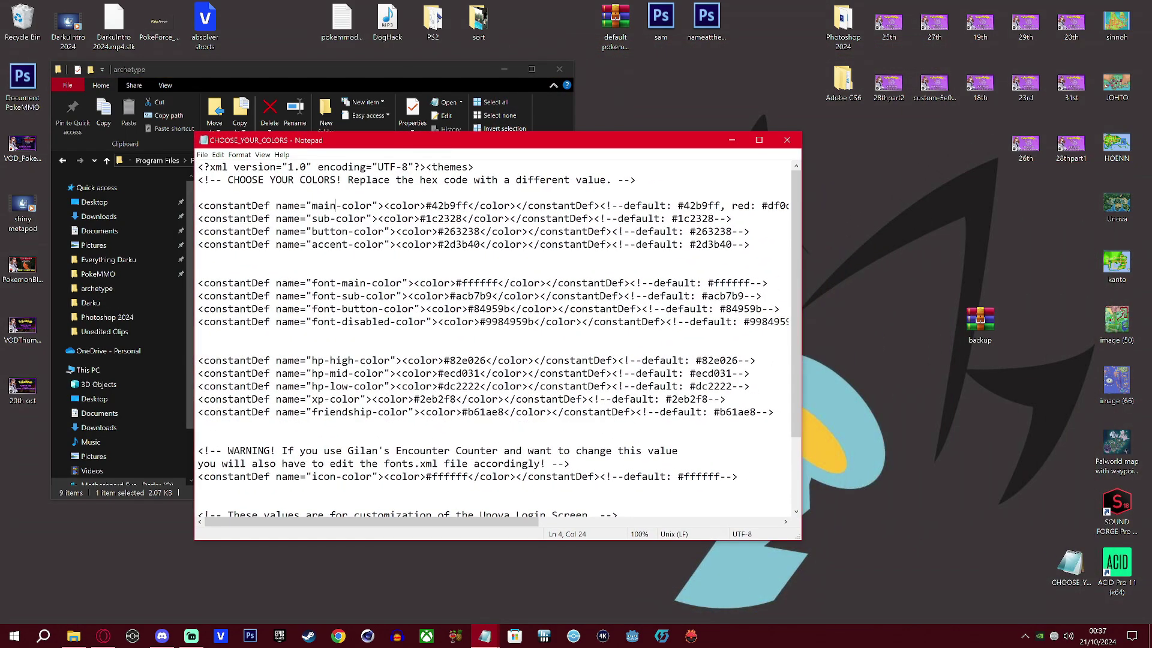
left_click_drag(311, 205, 377, 206)
left_click_drag(390, 146, 617, 135)
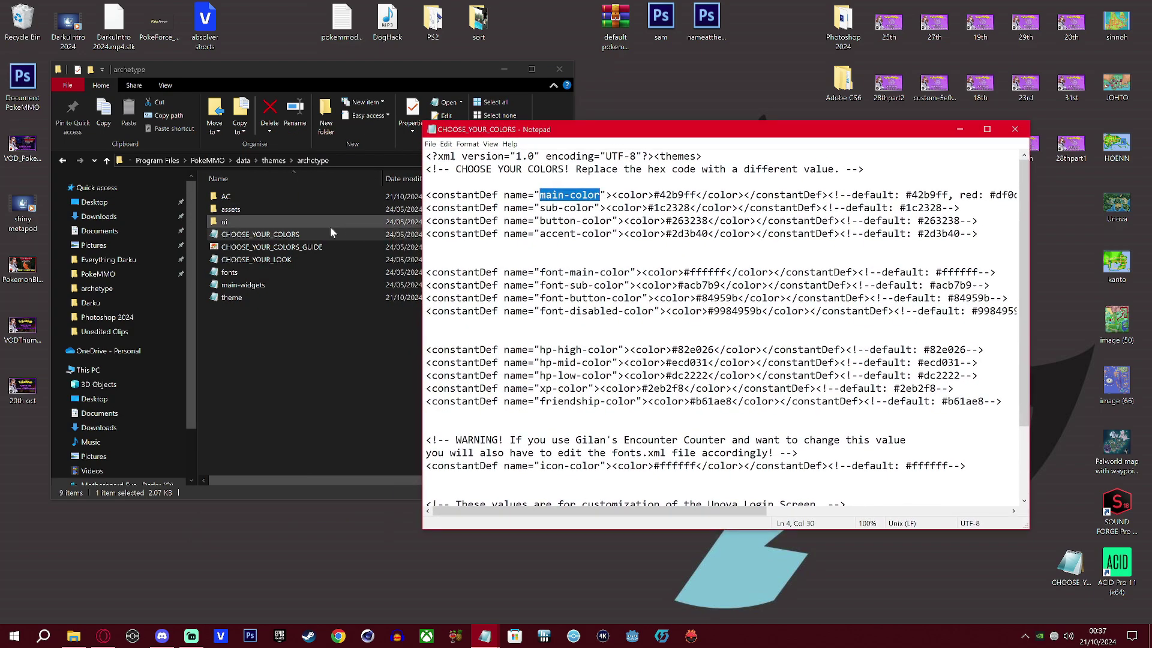
double_click(282, 250)
scroll(345, 303, "up", 5)
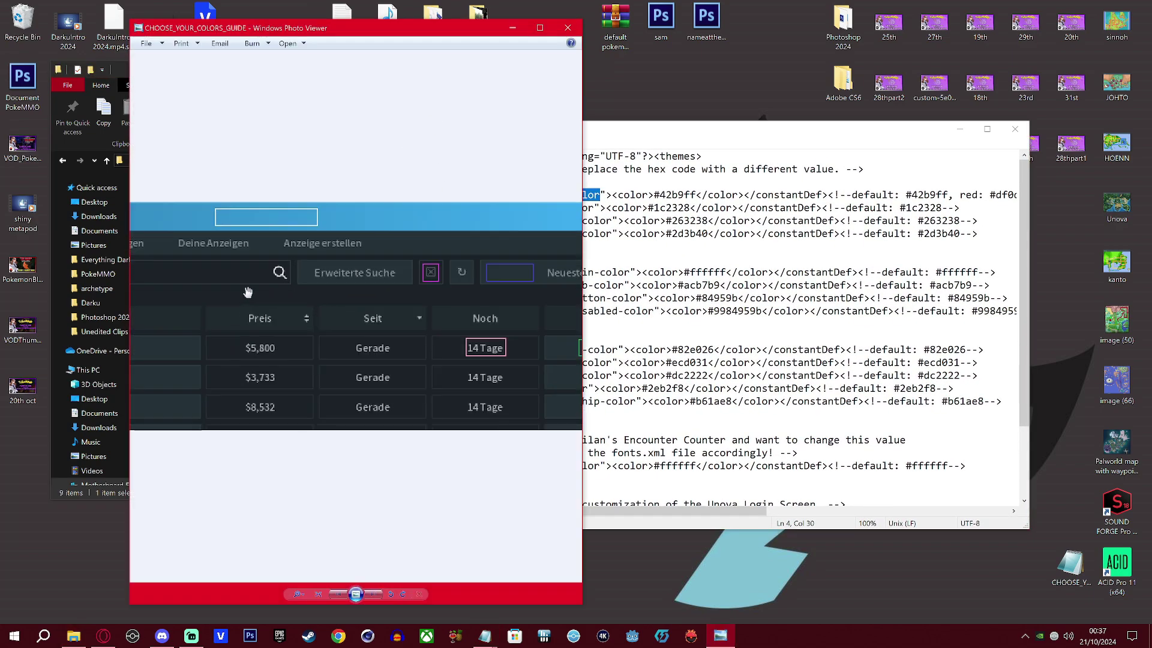
left_click_drag(344, 303, 373, 280)
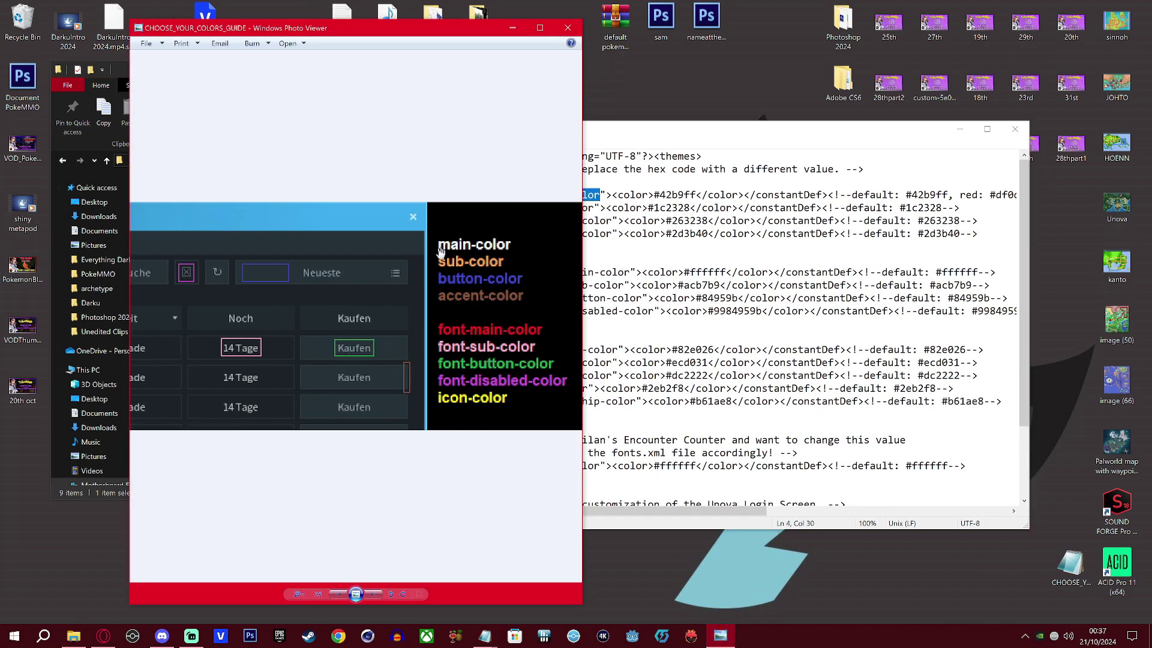
left_click_drag(480, 246, 713, 245)
left_click_drag(264, 228, 353, 216)
left_click(513, 28)
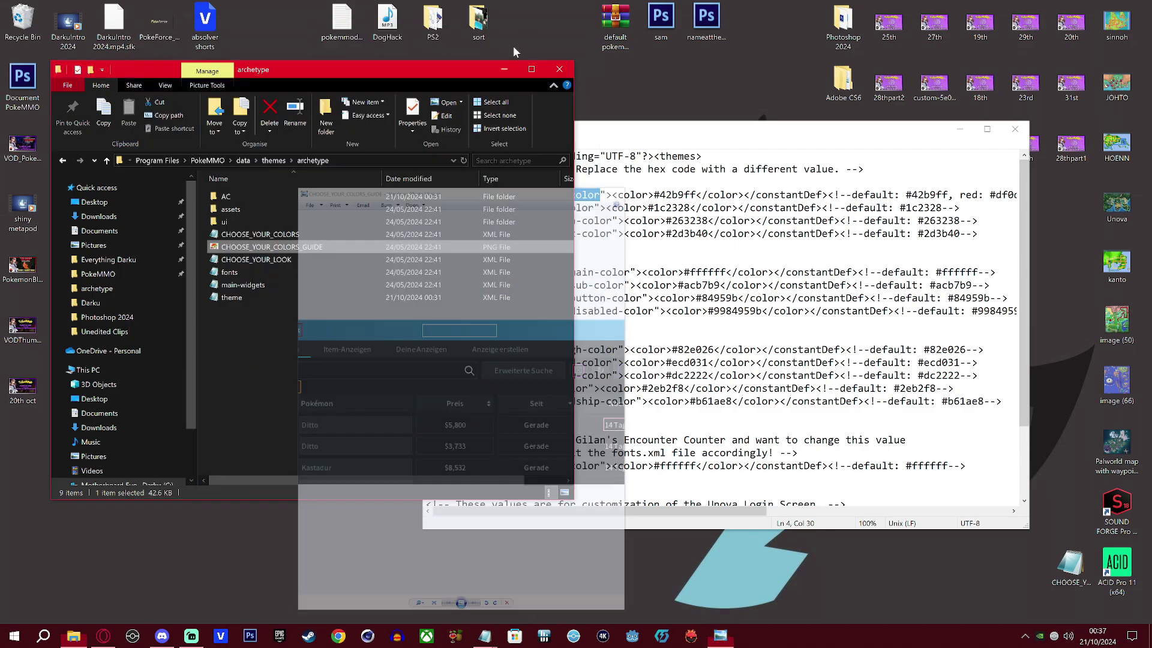
Rearrange the windows, select the main-color value 42b9ff, and bring up the htmlcolorcodes.com picker.
left_click_drag(369, 73, 339, 63)
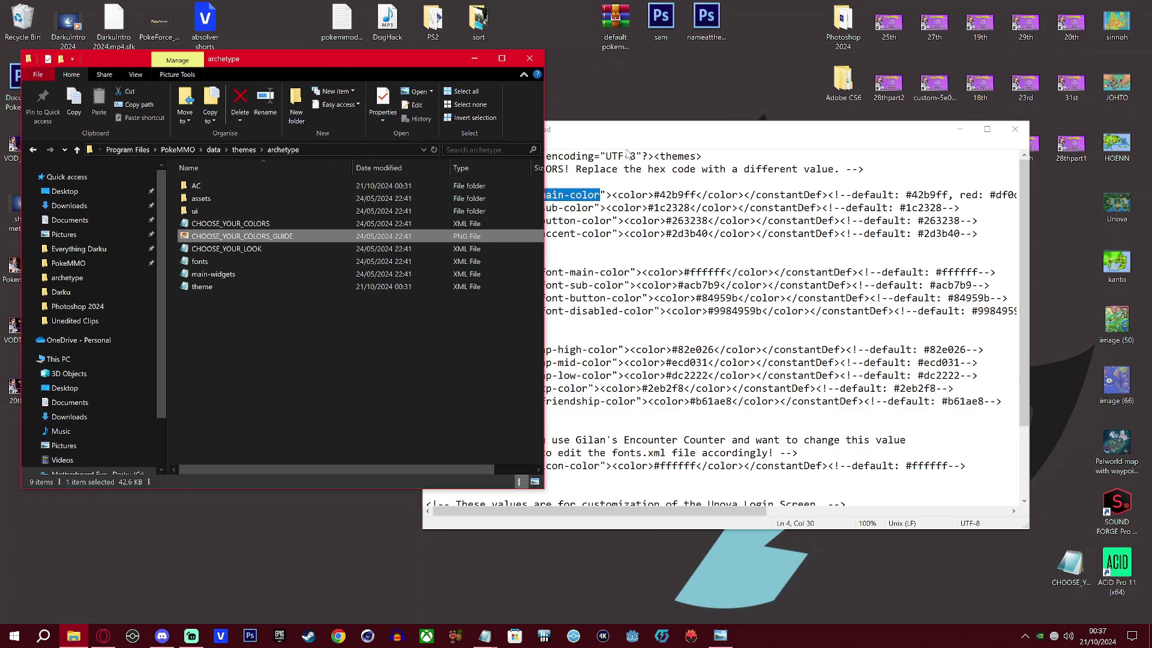
left_click_drag(646, 128, 531, 123)
left_click_drag(604, 123, 660, 132)
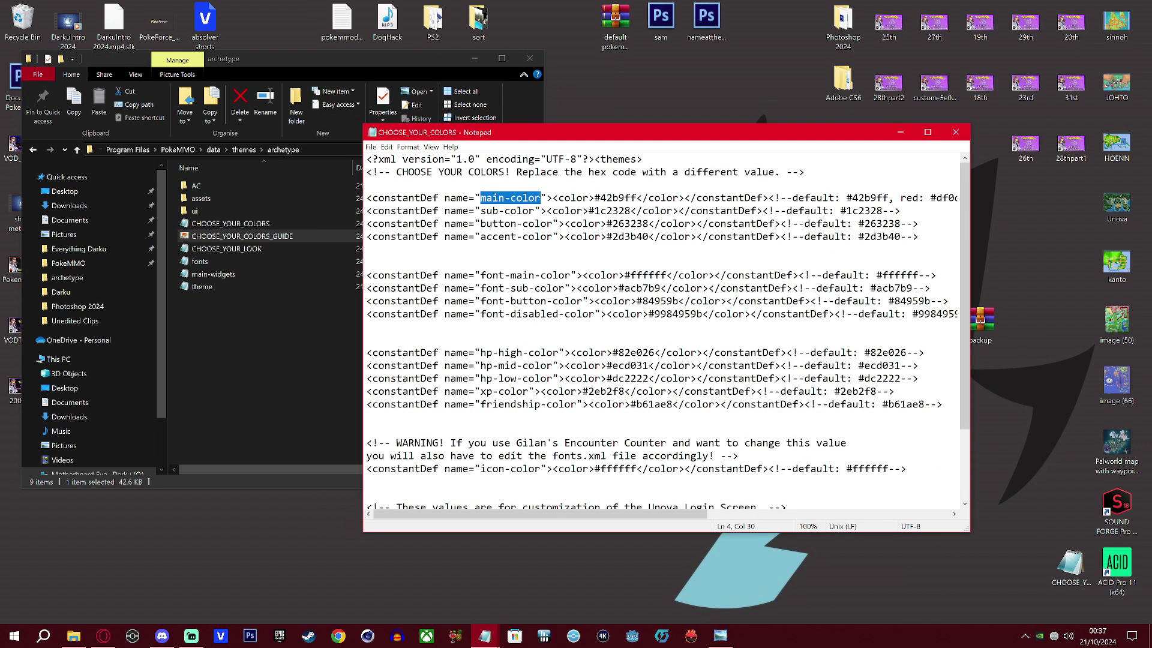
left_click_drag(600, 198, 636, 198)
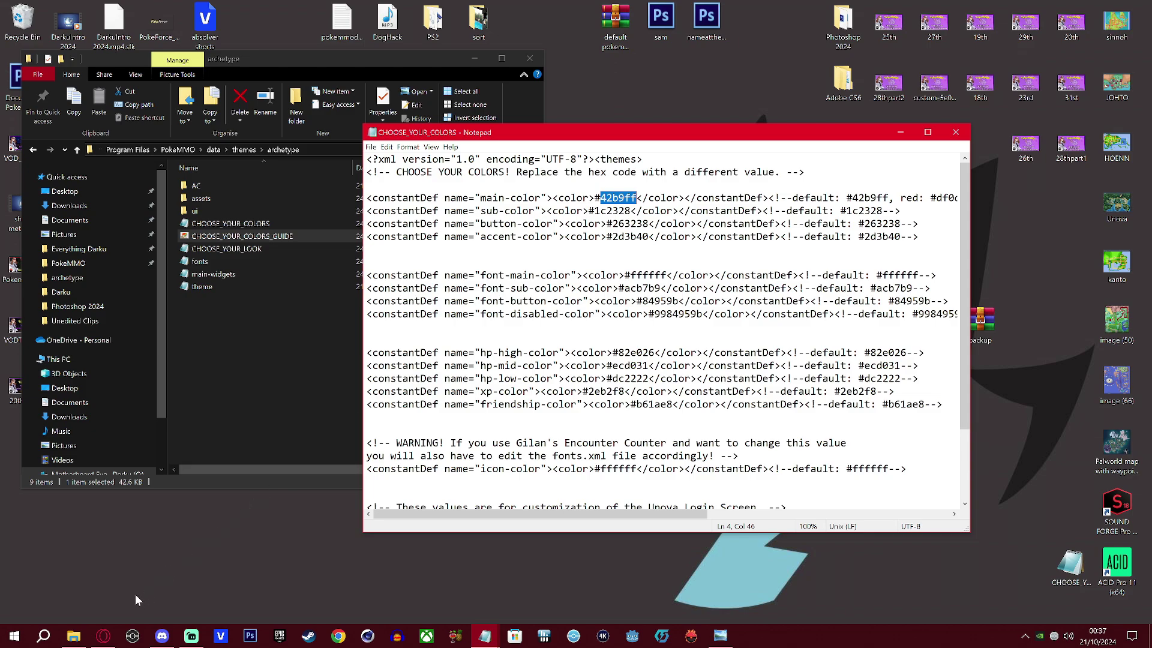
left_click(103, 635)
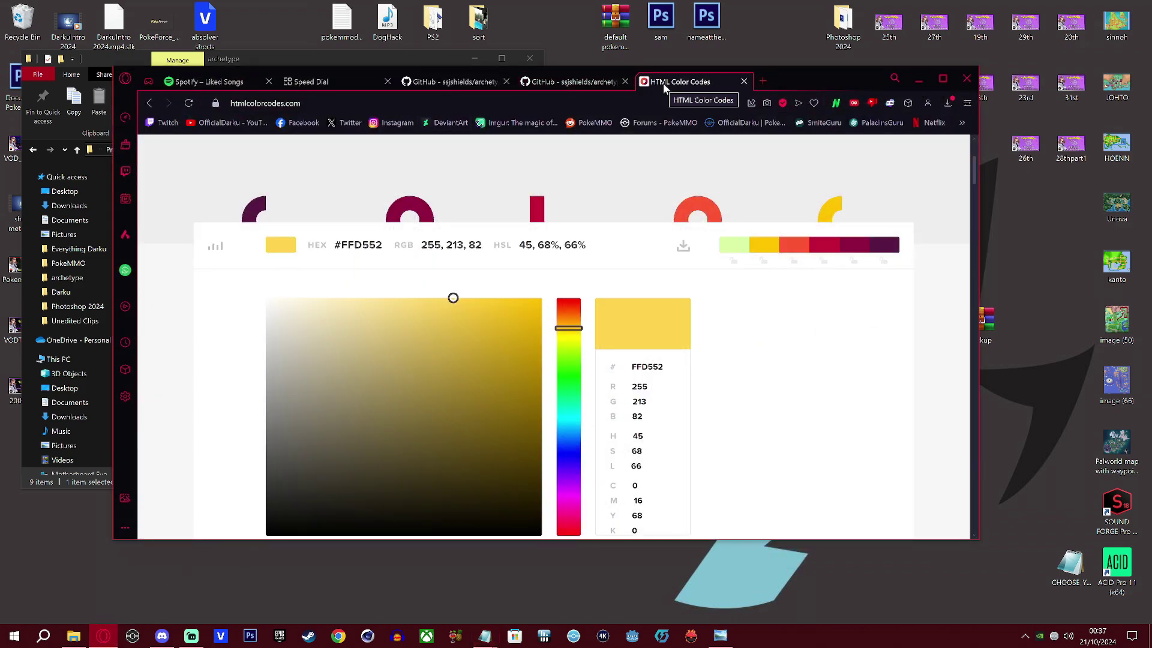
Copy the gold hex code FFD552 from the htmlcolorcodes.com hex field.
scroll(557, 221, "down", 1)
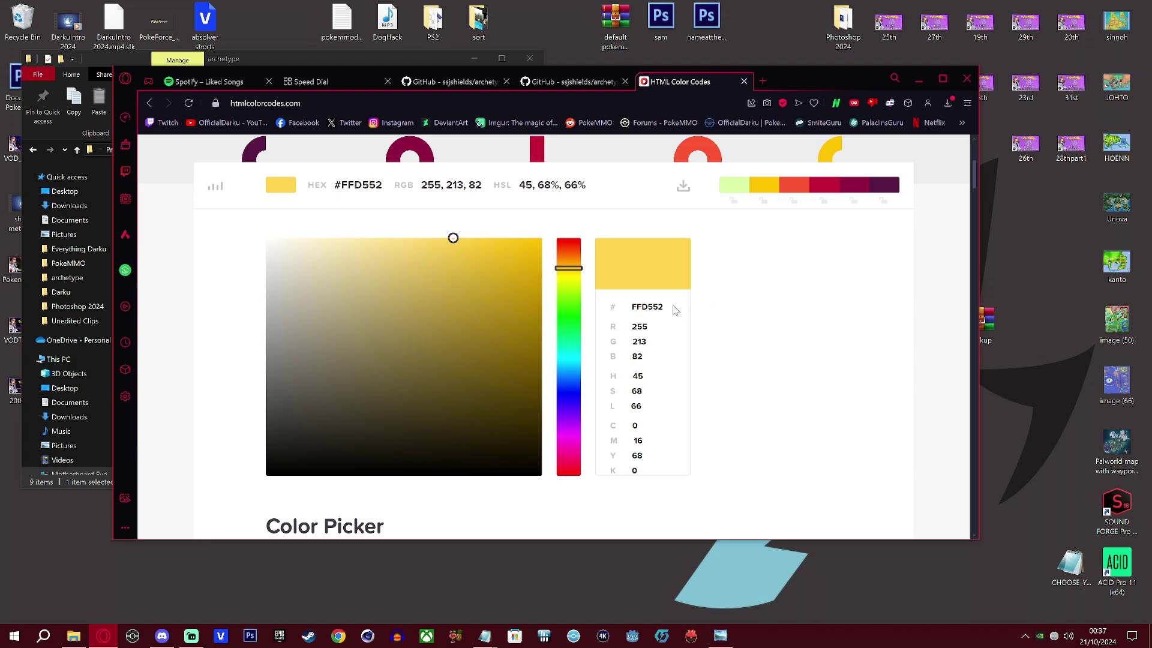
left_click_drag(663, 306, 631, 306)
key("Right")
Replace the main-color value 42b9ff with ffd552 in the colour file.
left_click(918, 80)
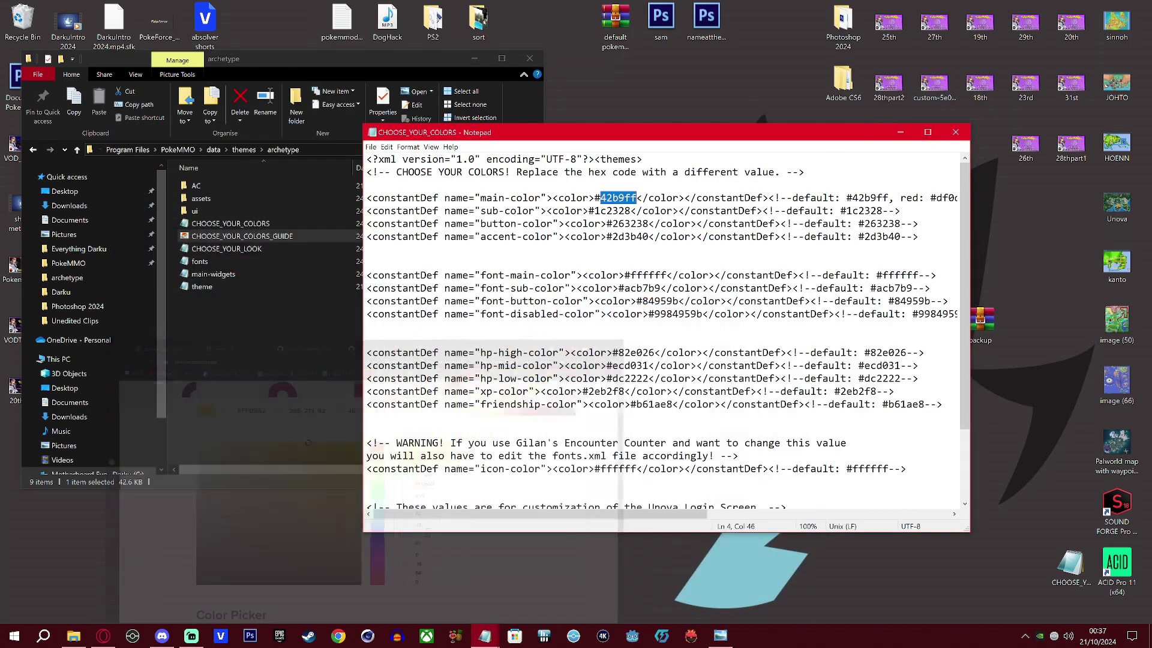
left_click(644, 210)
left_click_drag(636, 198, 612, 198)
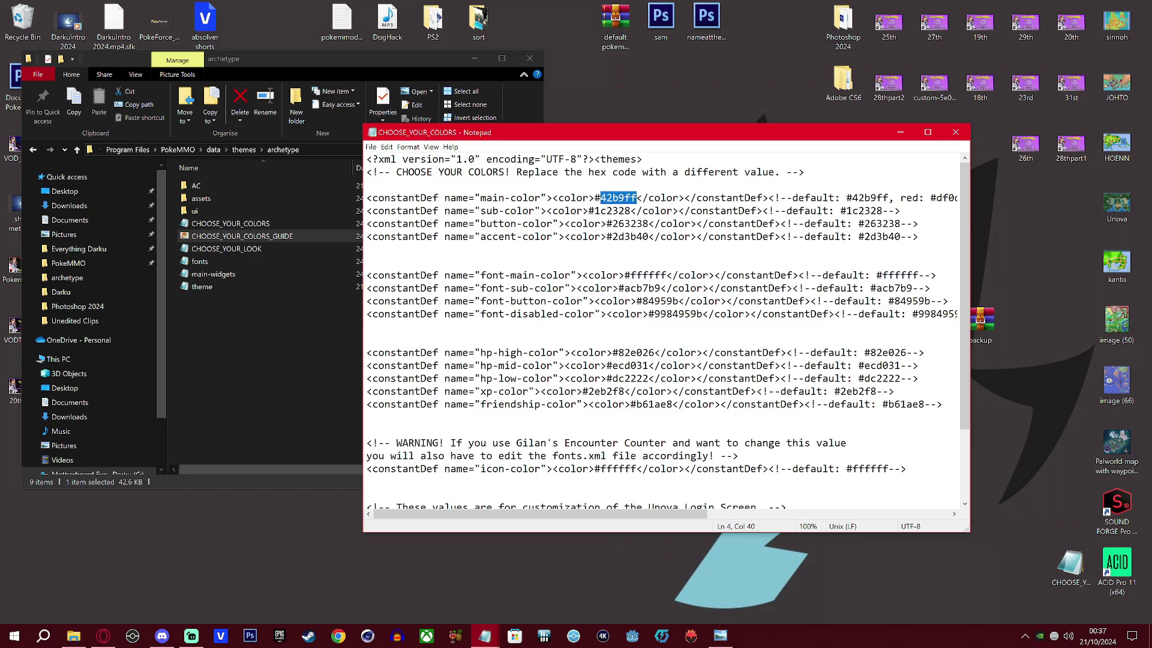
type("ffd552")
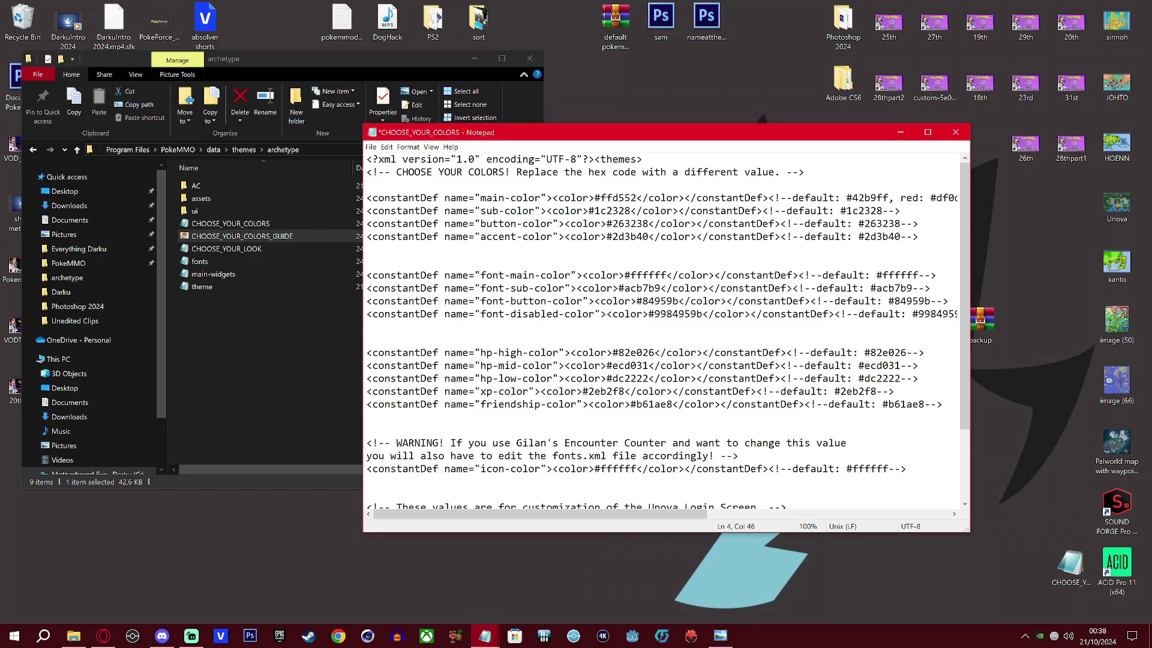
Save the edited colour file and close Notepad.
left_click(371, 147)
left_click(397, 194)
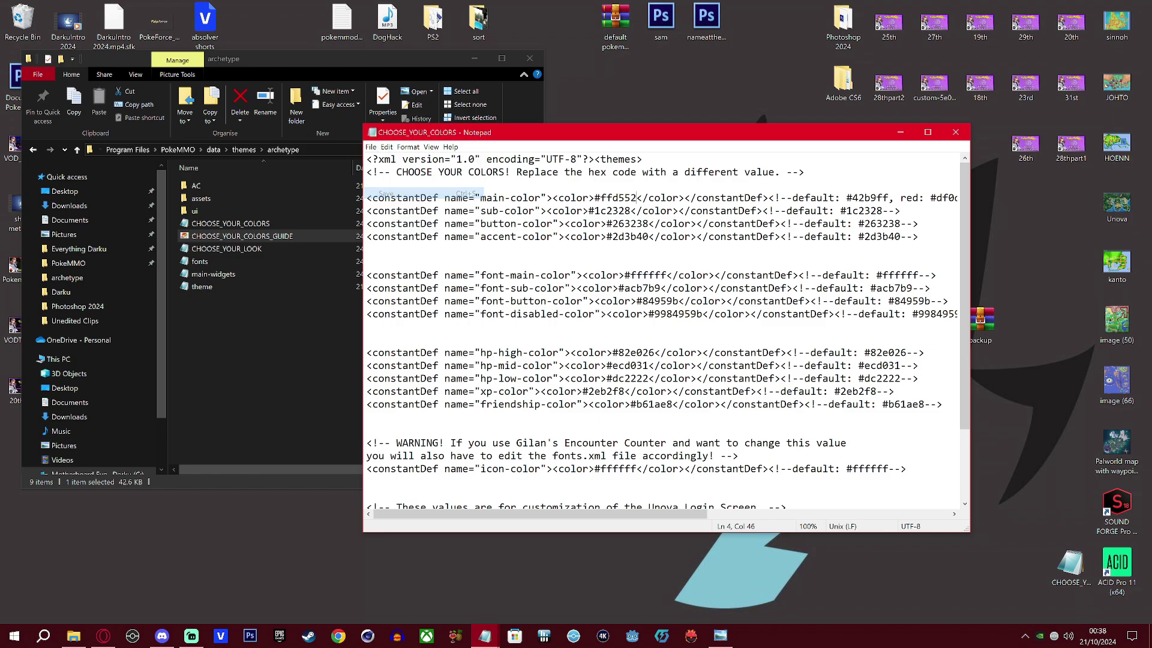
left_click(956, 132)
Close the archetype folder, relaunch PokeMMO and log in with the saved account and character.
left_click(529, 58)
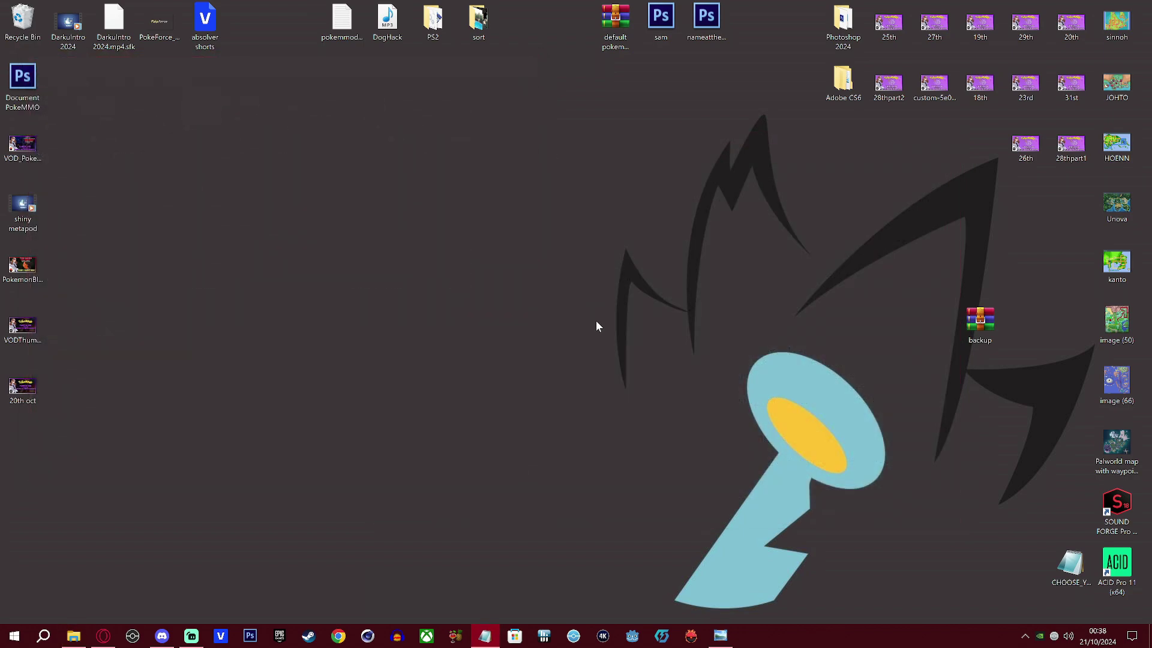
left_click(132, 635)
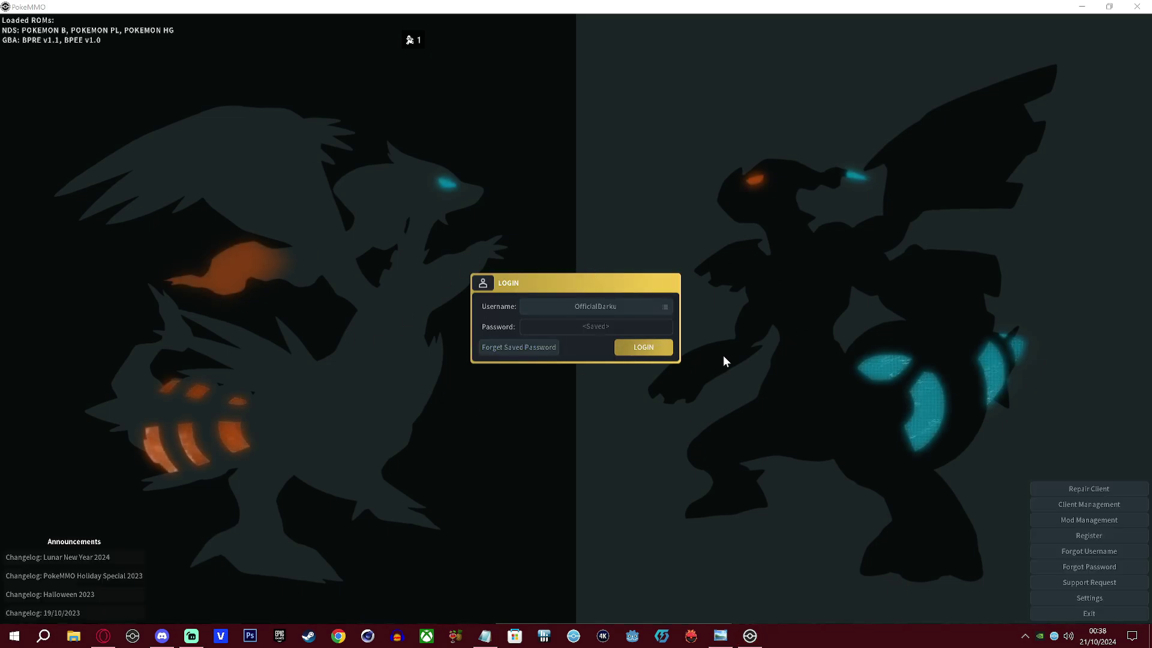
left_click(641, 349)
left_click(633, 337)
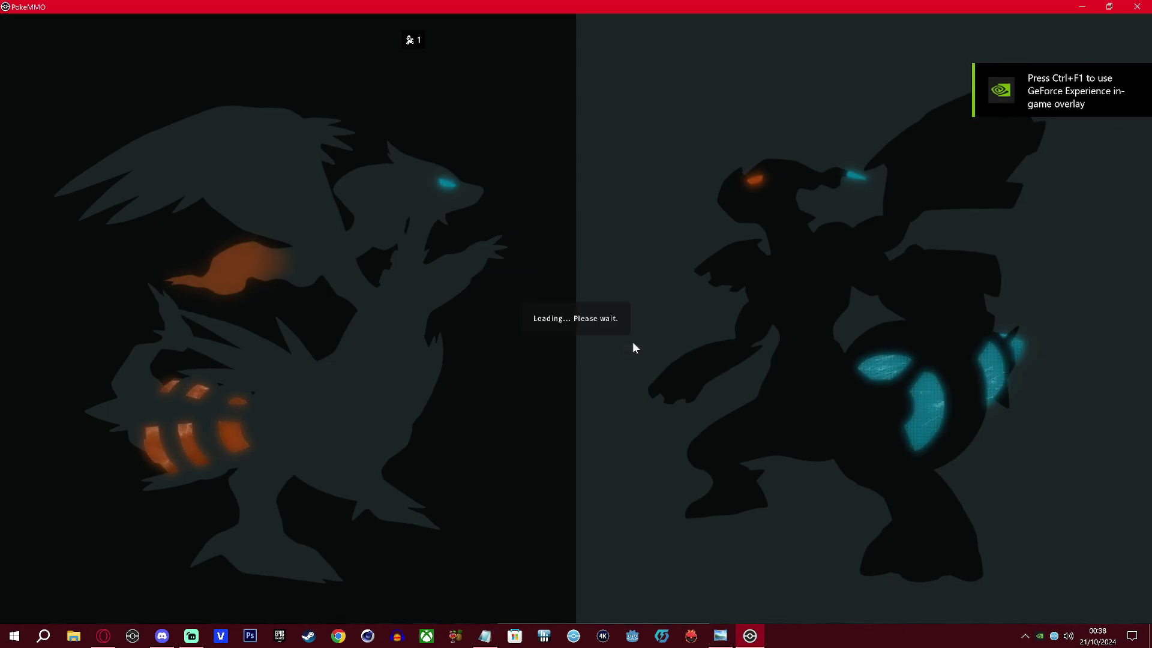
left_click(536, 322)
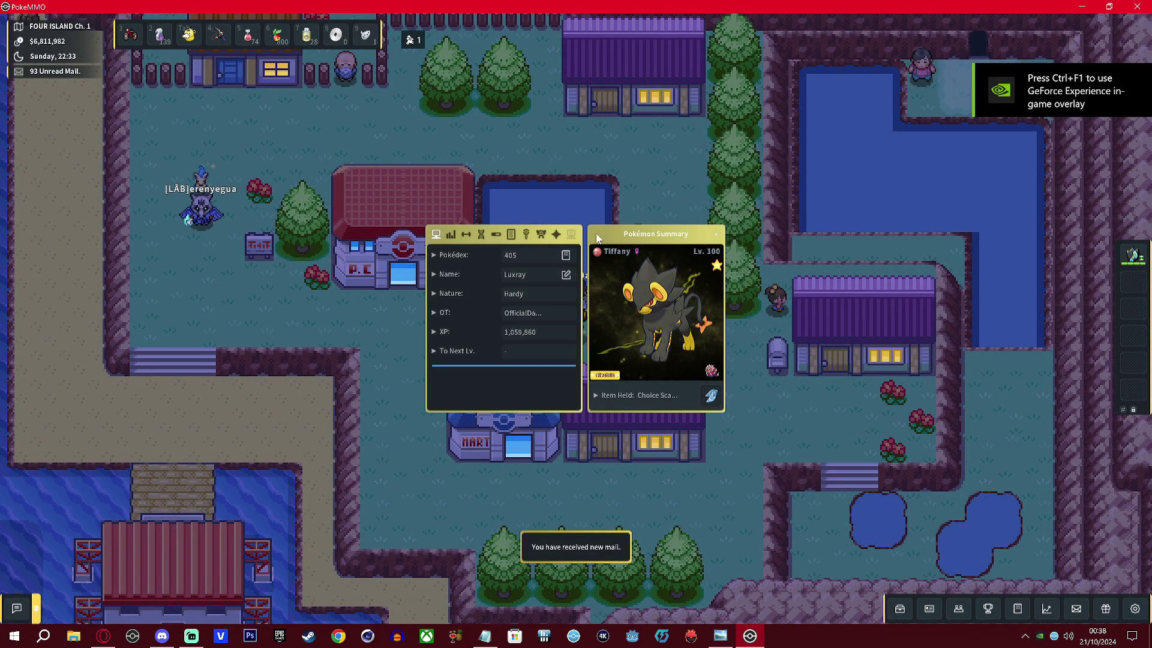
Arrange Luxray's summary, the bag and the Global Trade Link windows to preview the gold interface.
left_click_drag(598, 238, 379, 133)
left_click(893, 612)
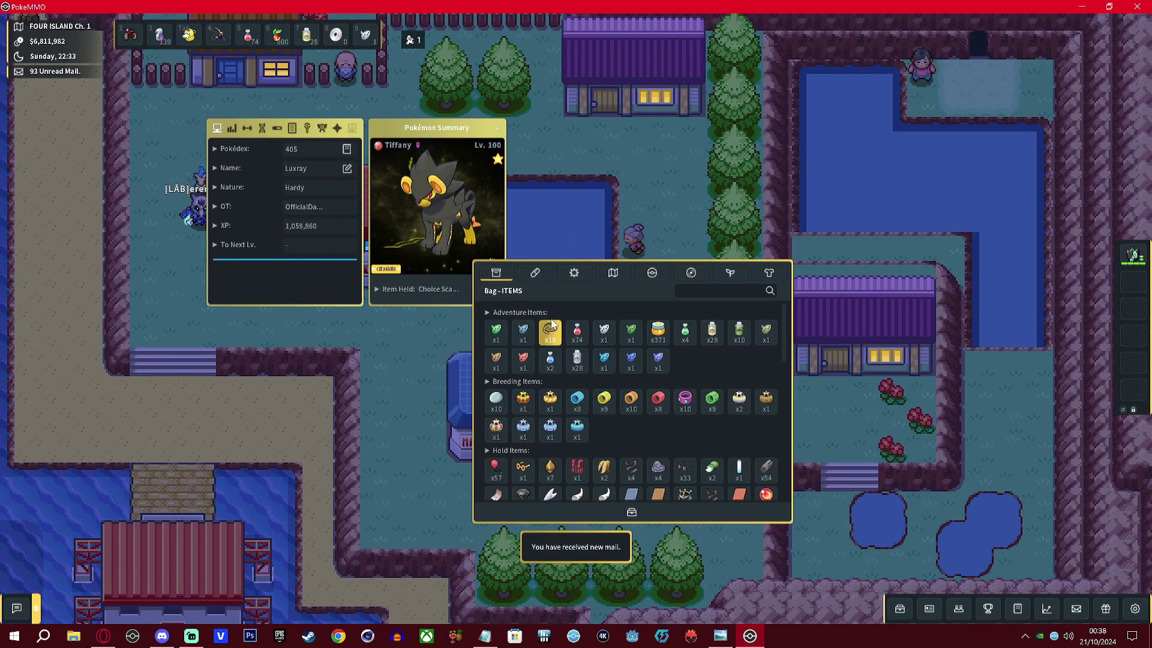
left_click_drag(550, 319, 236, 396)
left_click(1047, 608)
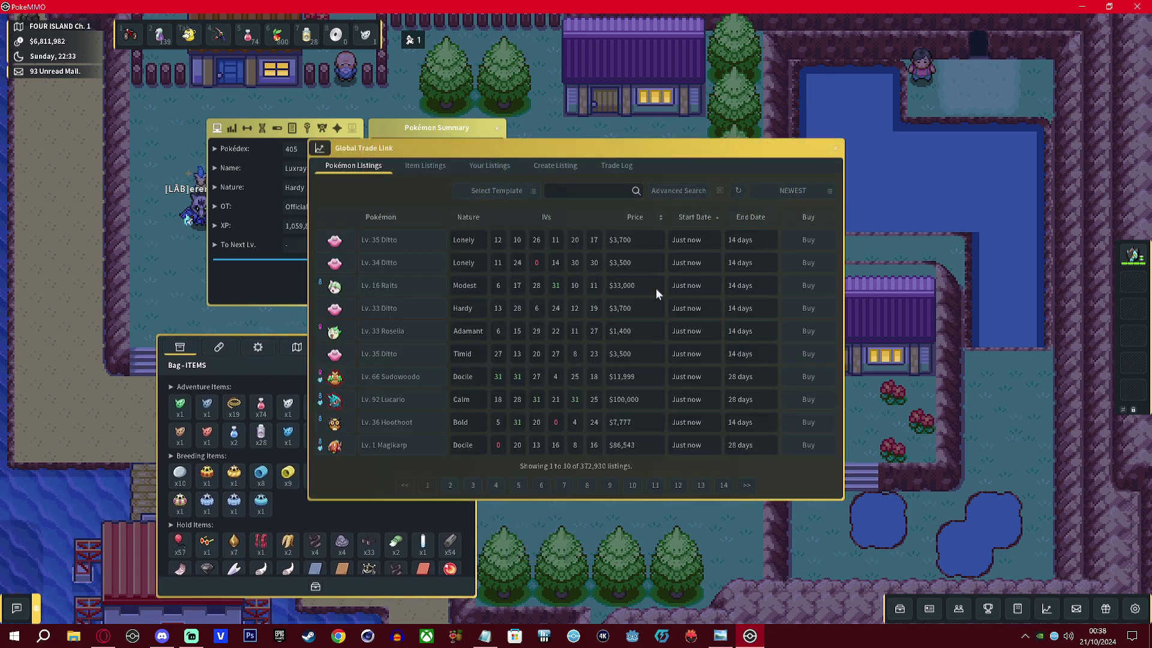
left_click_drag(649, 143, 906, 103)
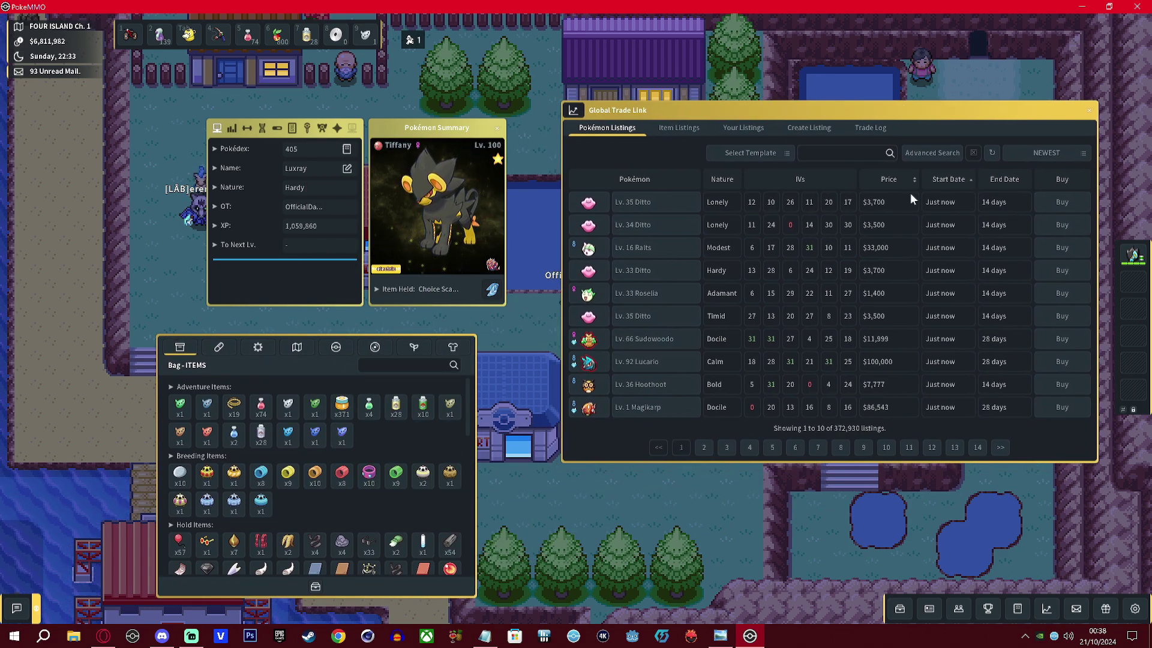